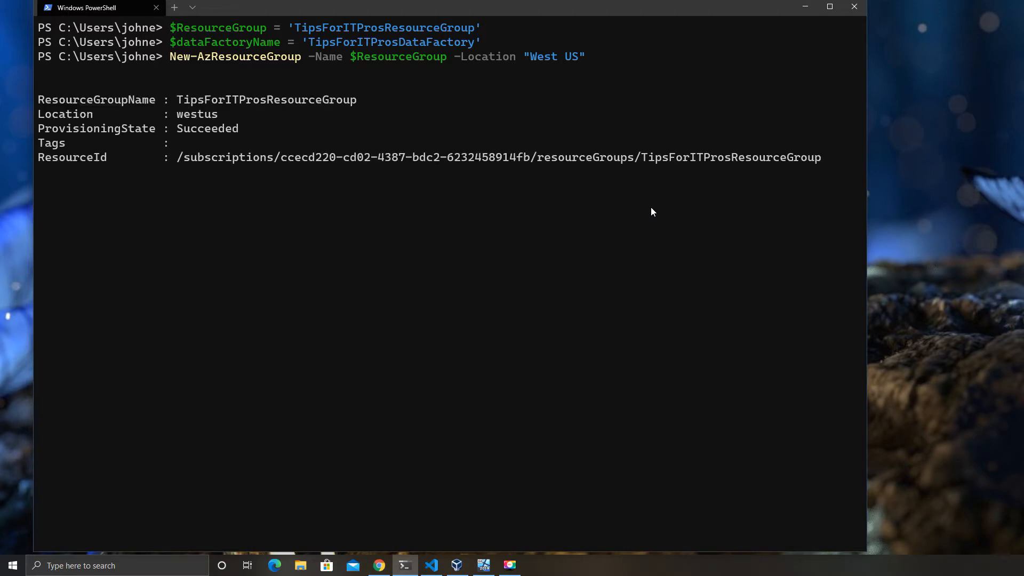
# - Run Get-AzResourceGroup to confirm TipsForITProsResourceGroup in westus succeeded, then clear the terminal
pyautogui.write('ge')
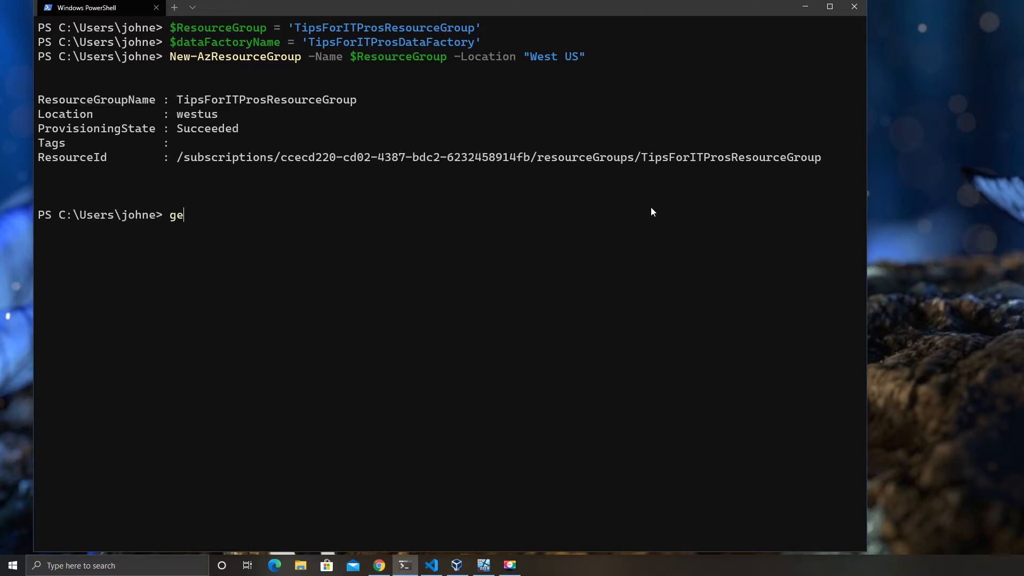
pyautogui.write('t-resou')
pyautogui.press('BackSpace')
pyautogui.press('BackSpace')
pyautogui.press('BackSpace')
pyautogui.press('BackSpace')
pyautogui.press('BackSpace')
pyautogui.write('azresourcegr')
pyautogui.press('Tab')
pyautogui.press('Return')
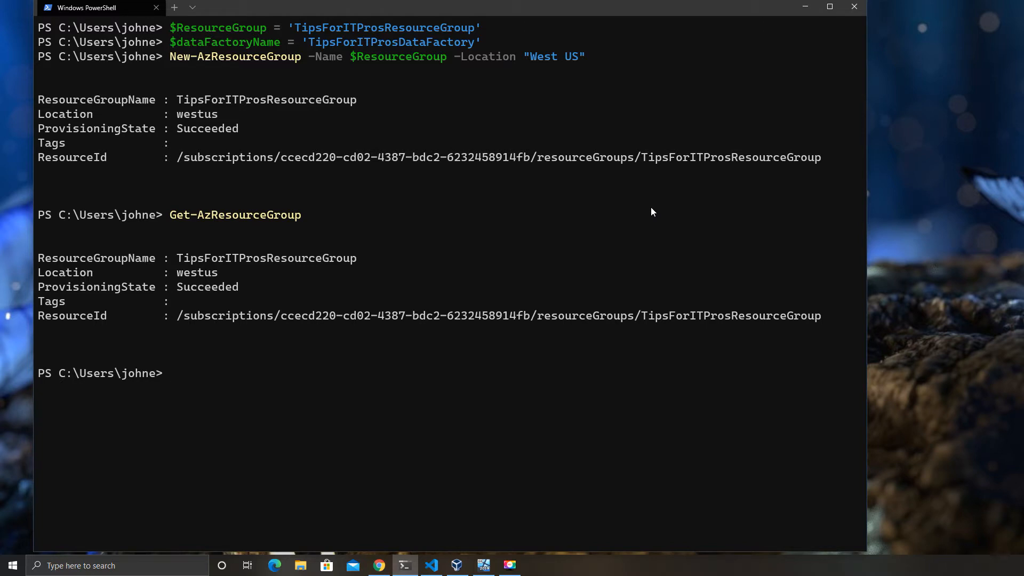
pyautogui.write('clear')
pyautogui.press('Return')
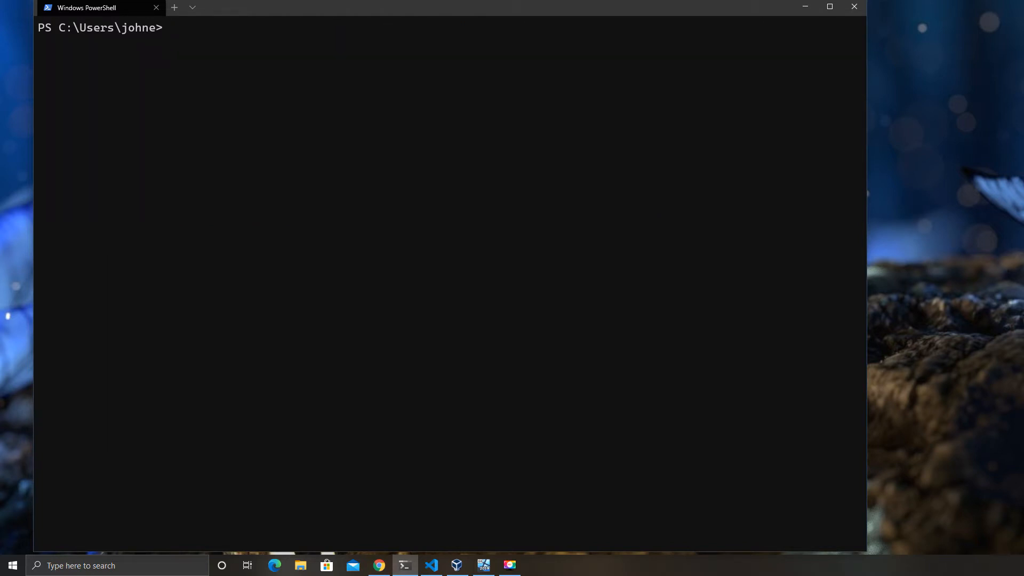
# - Paste the Set-AzDataFactoryV2 command creating TipsForITProsDataFactory in West US into the terminal
pyautogui.click(431, 564)
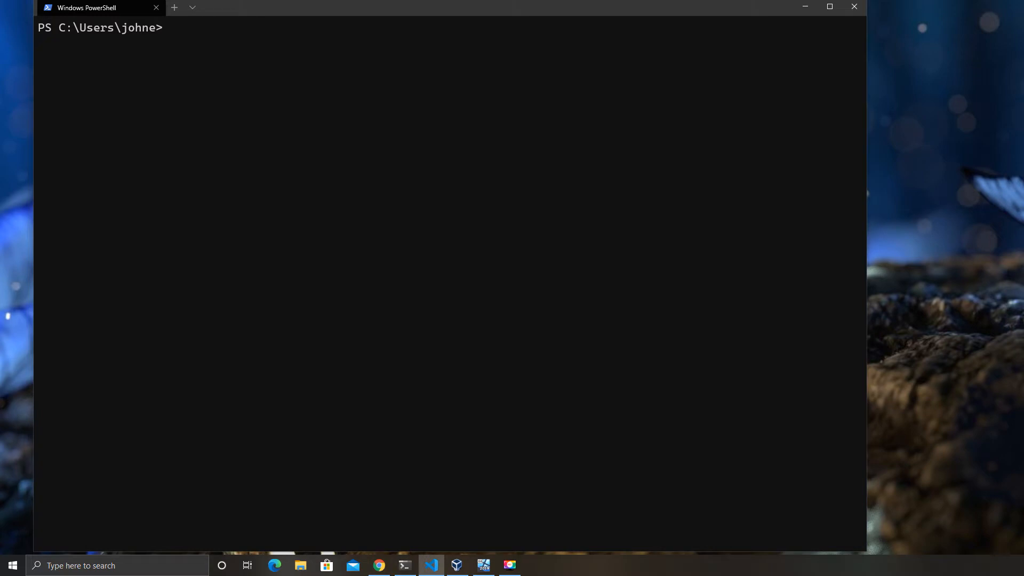
pyautogui.click(625, 230)
pyautogui.write('Set-AzDataFactoryV2 -ResourceGroupName $ResourceGroup -Name $dataFactoryName -Location "West US"')
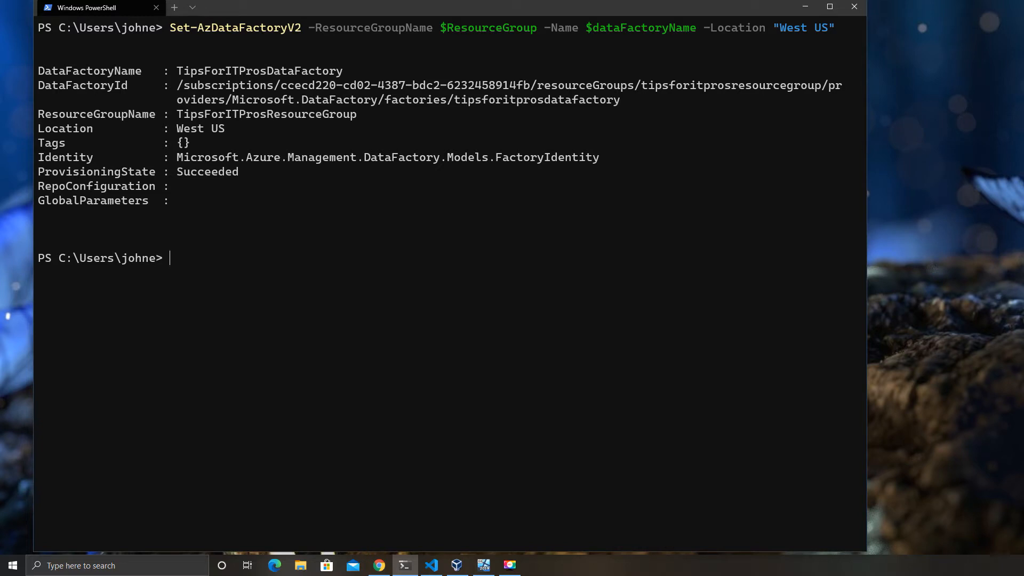
# - Copy the self-hosted runtime name assignment from the editor into the terminal
pyautogui.hotkey('alt', 'Tab')
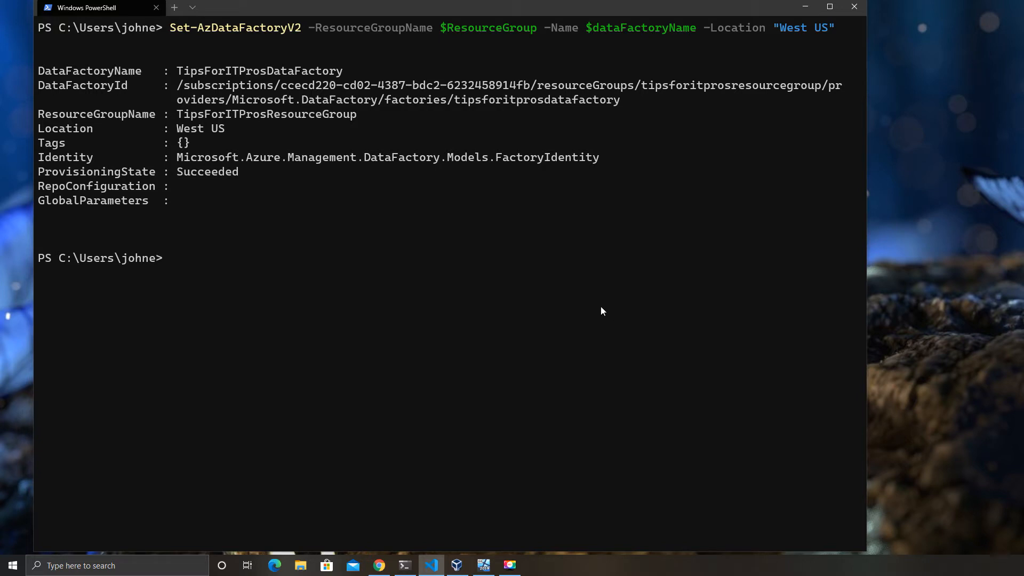
pyautogui.hotkey('alt', 'Tab')
pyautogui.write("$selfHostedIntegrationRuntimeName = 'TipsForITProsSelfHostedRunTime'")
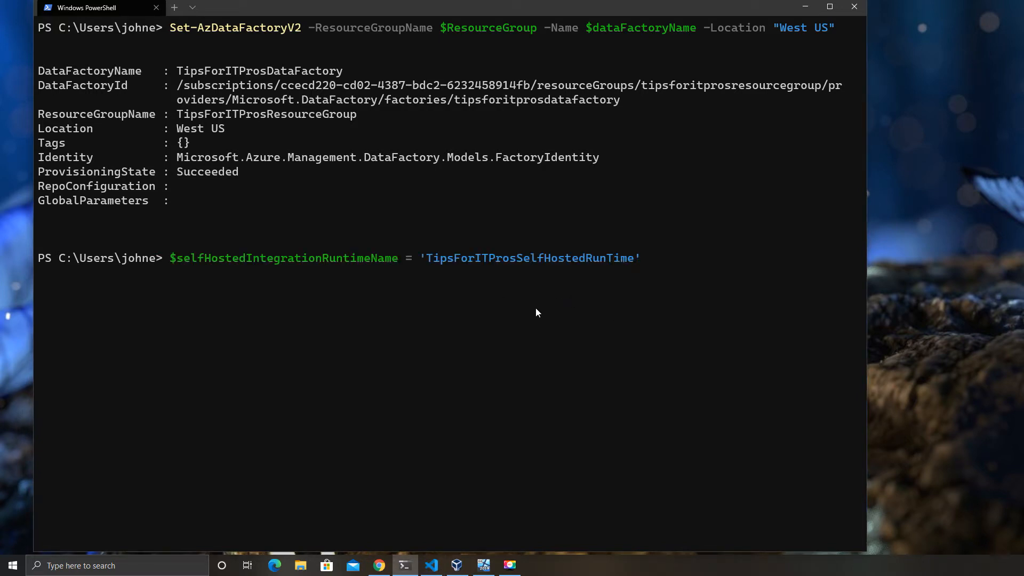
# - Store TipsForITProsSelfHostedRunTime as the runtime name and run Set-AzDataFactoryV2IntegrationRuntime -Type SelfHosted
pyautogui.press('Return')
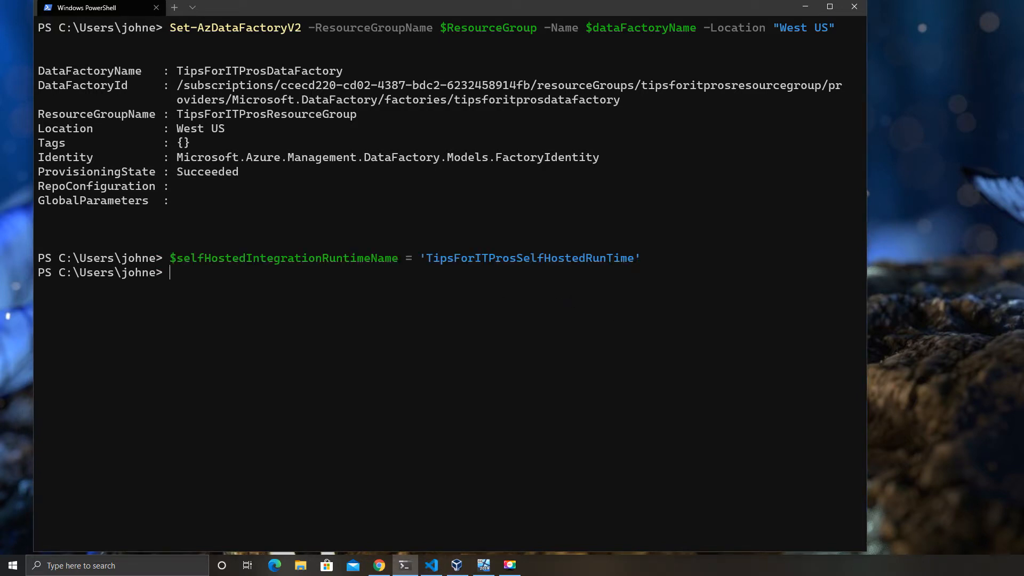
pyautogui.hotkey('alt', 'Tab')
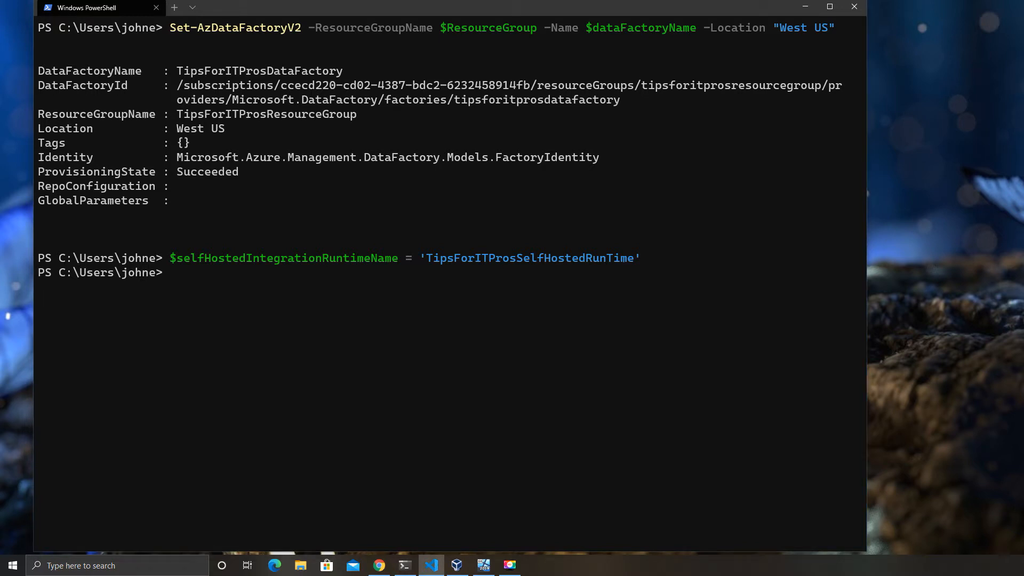
pyautogui.click(567, 302)
pyautogui.write('Set-AzDataFactoryV2IntegrationRuntime -ResourceGroupName $ResourceGroup -DataFactoryName $dataFactoryName -Name $selfHostedIntegrationRuntimeName -Type SelfHosted -Description "selfhosted IR description"')
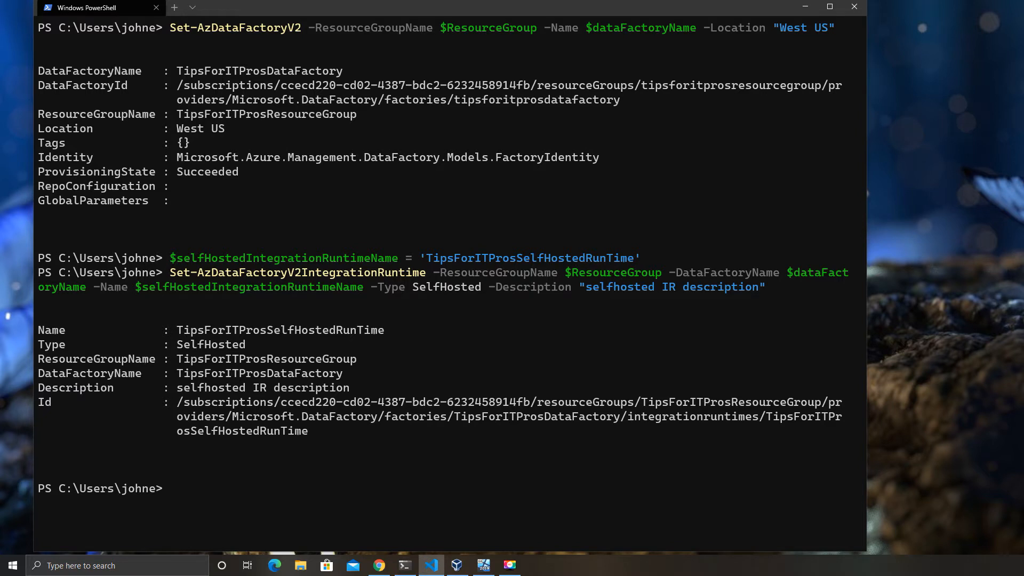
pyautogui.rightClick(440, 465)
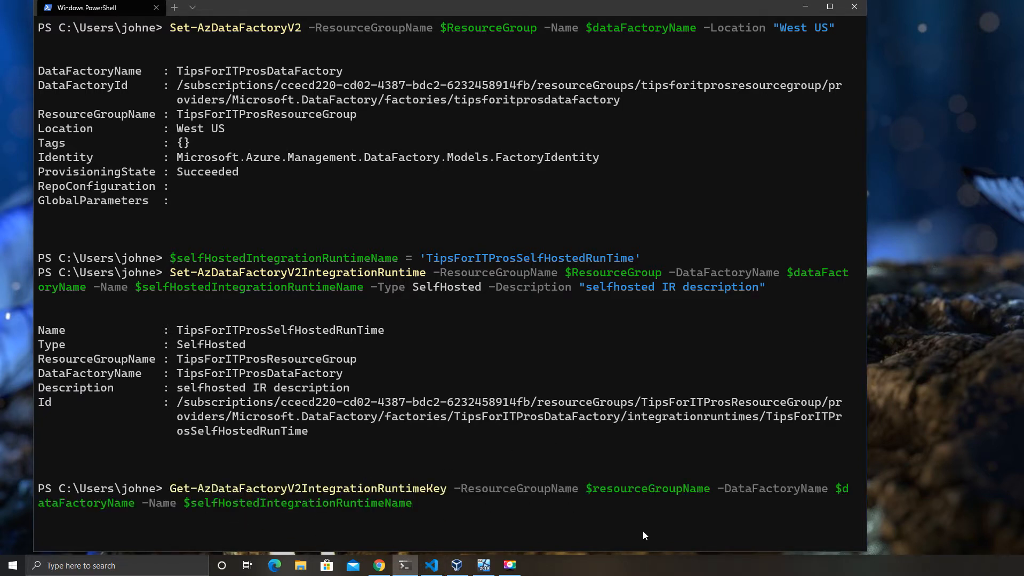
# - Run Get-AzDataFactoryV2IntegrationRuntimeKey, correcting the variable to $resourceGroup
pyautogui.press('Return')
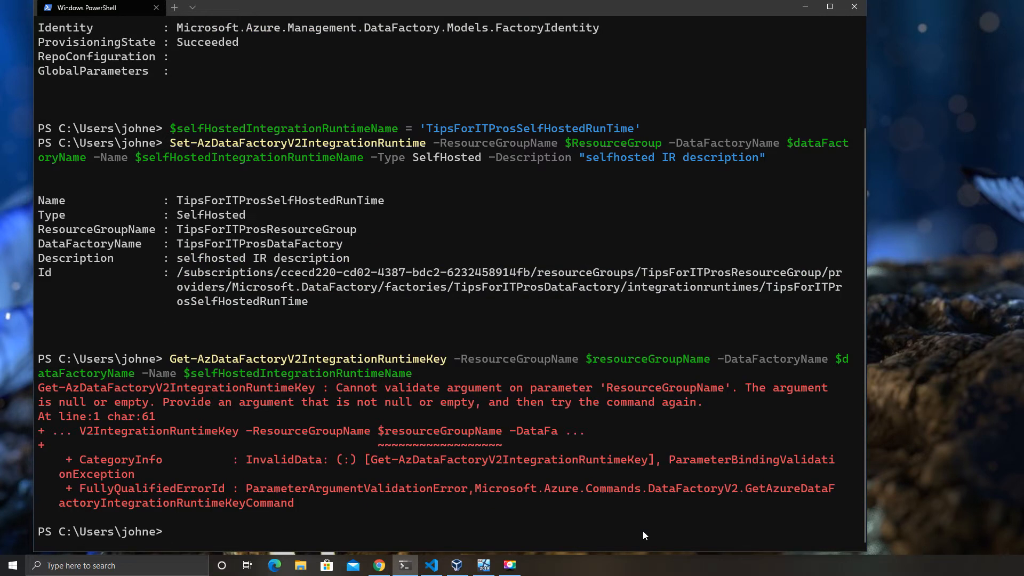
pyautogui.press('Up')
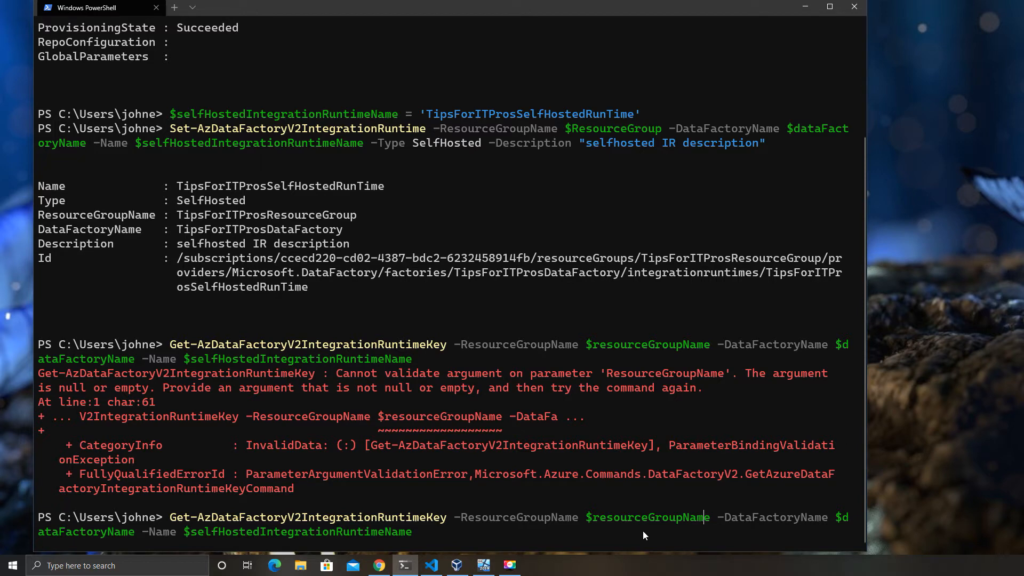
pyautogui.press('BackSpace')
pyautogui.press('BackSpace')
pyautogui.press('BackSpace')
pyautogui.press('BackSpace')
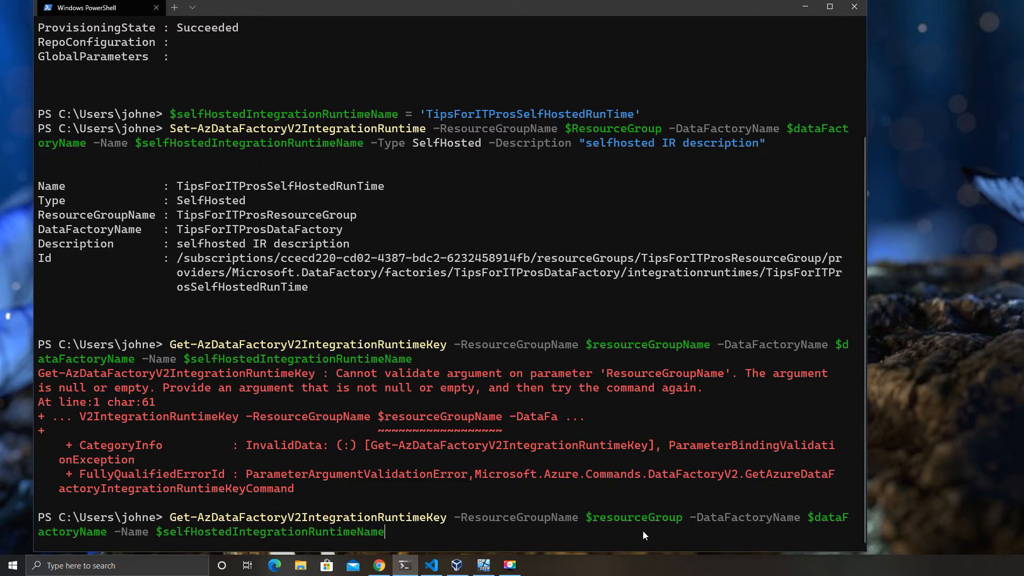
pyautogui.press('Return')
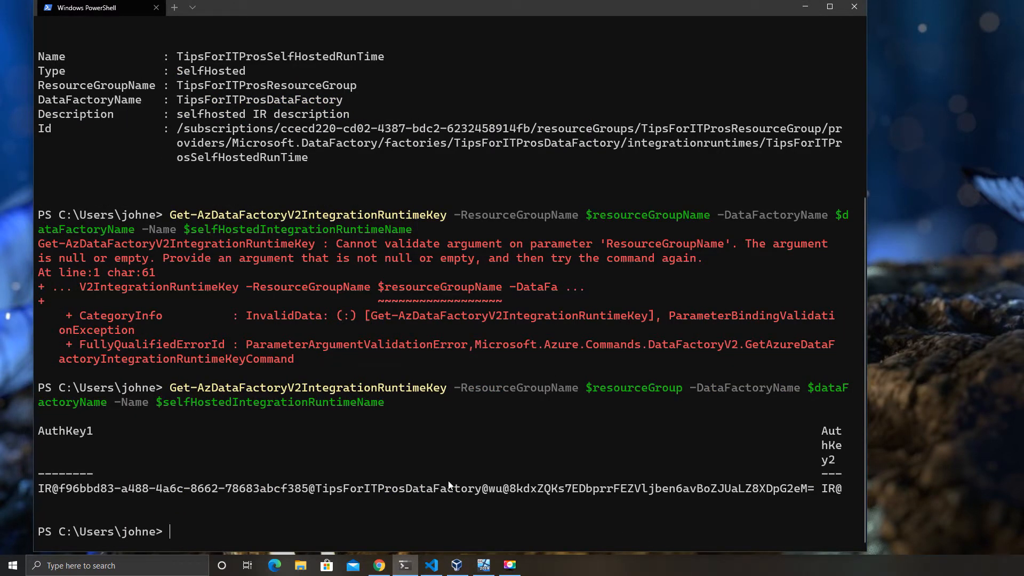
# - List both authentication keys formatted with | ft, then with | fl
pyautogui.press('Up')
pyautogui.write('|')
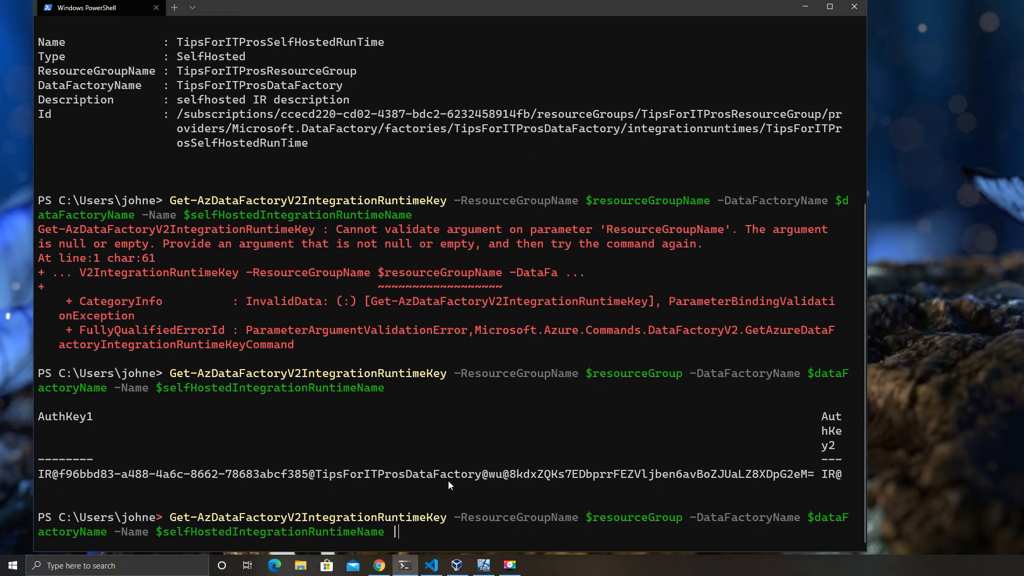
pyautogui.write(' ft')
pyautogui.press('Return')
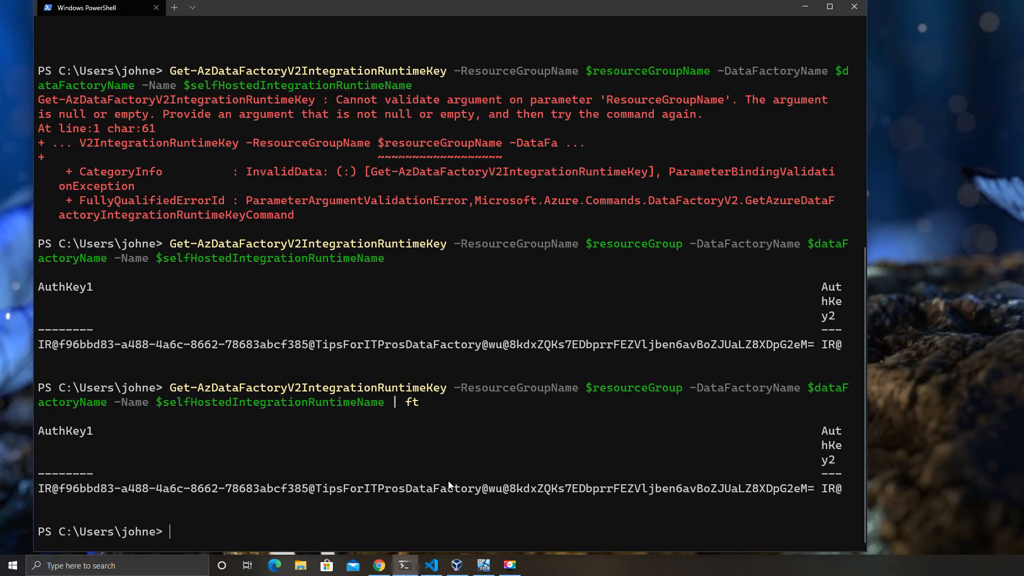
pyautogui.press('Up')
pyautogui.press('BackSpace')
pyautogui.write('l')
pyautogui.press('Return')
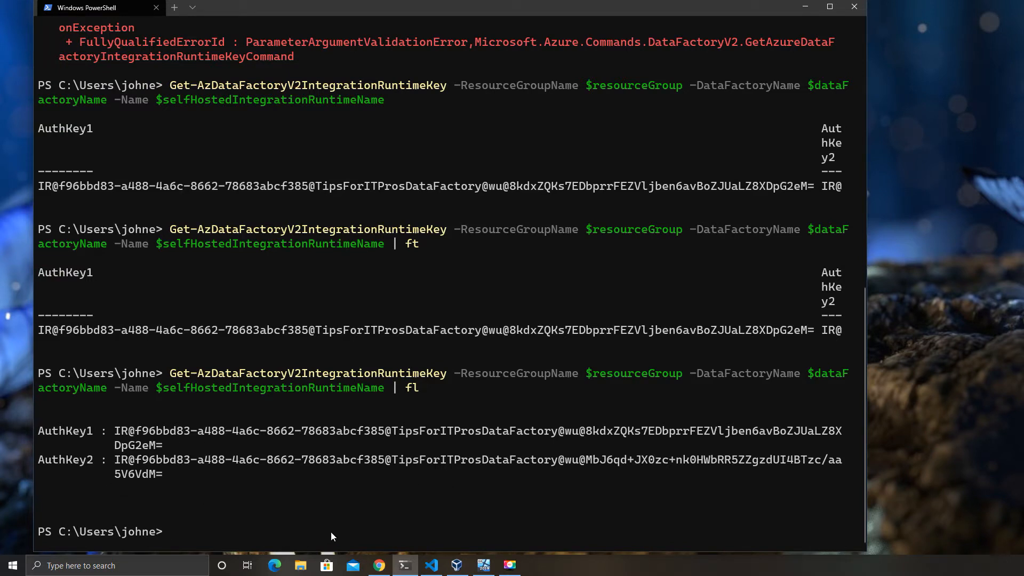
# - Print only the AuthKey1 value by wrapping the key command as (...).AuthKey1
pyautogui.press('Up')
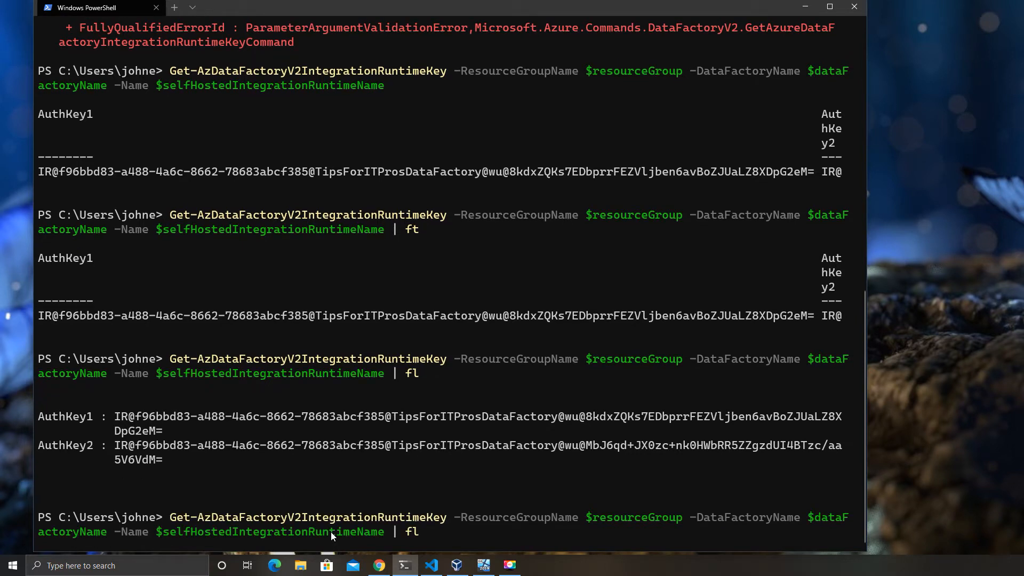
pyautogui.press('Home')
pyautogui.write('(')
pyautogui.press('BackSpace')
pyautogui.press('BackSpace')
pyautogui.press('BackSpace')
pyautogui.press('BackSpace')
pyautogui.press('BackSpace')
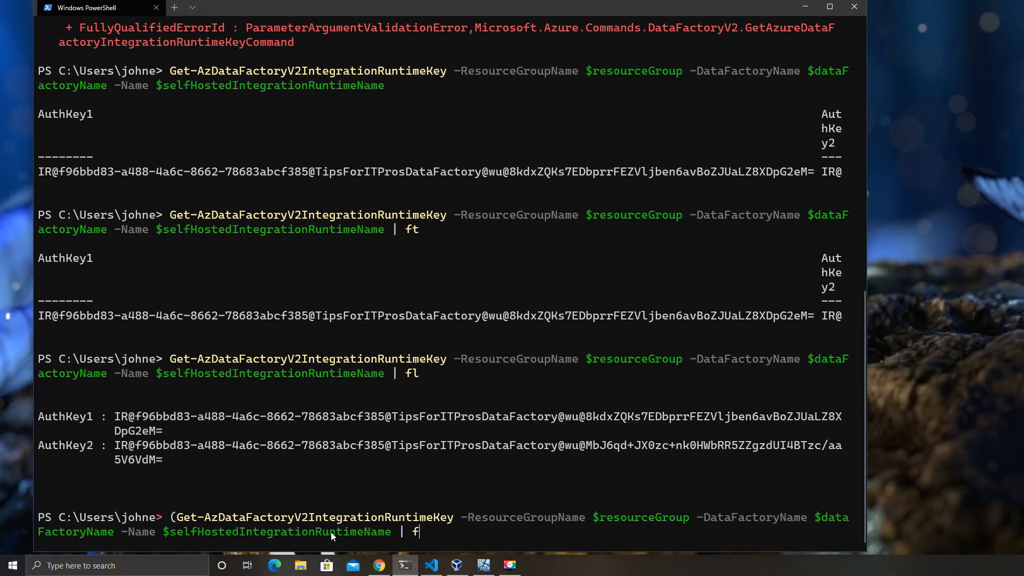
pyautogui.write(').AuthKey1')
pyautogui.press('Return')
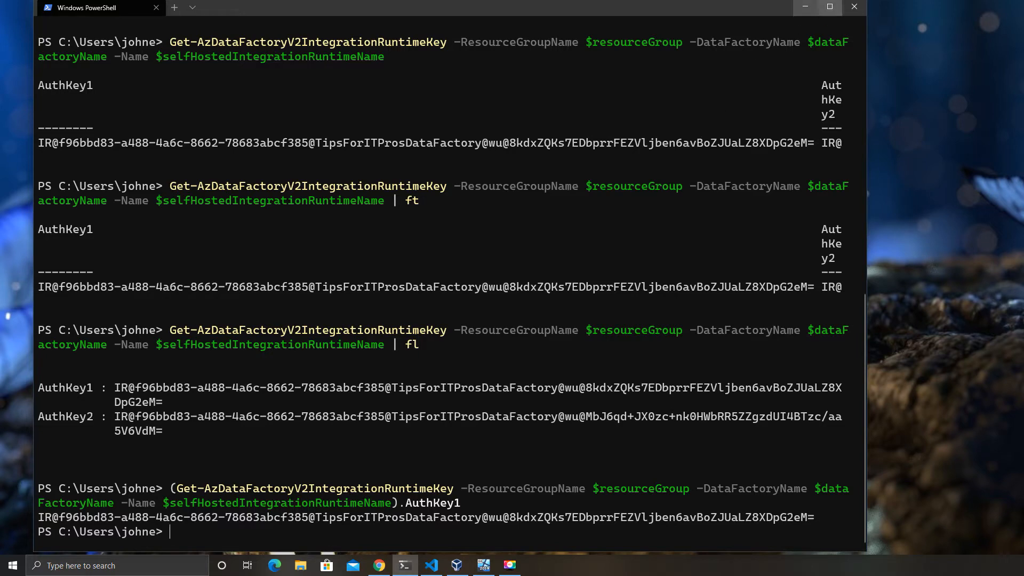
pyautogui.moveTo(1023, 11); pyautogui.dragTo(1013, 14)
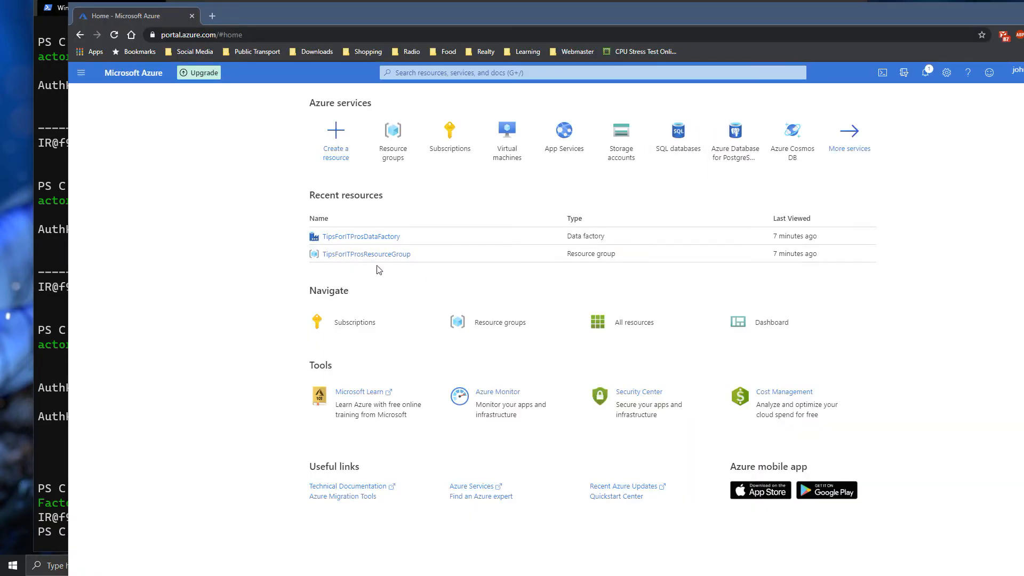
# - Open TipsForITProsDataFactory through TipsForITProsResourceGroup and launch Author & Monitor
pyautogui.click(380, 238)
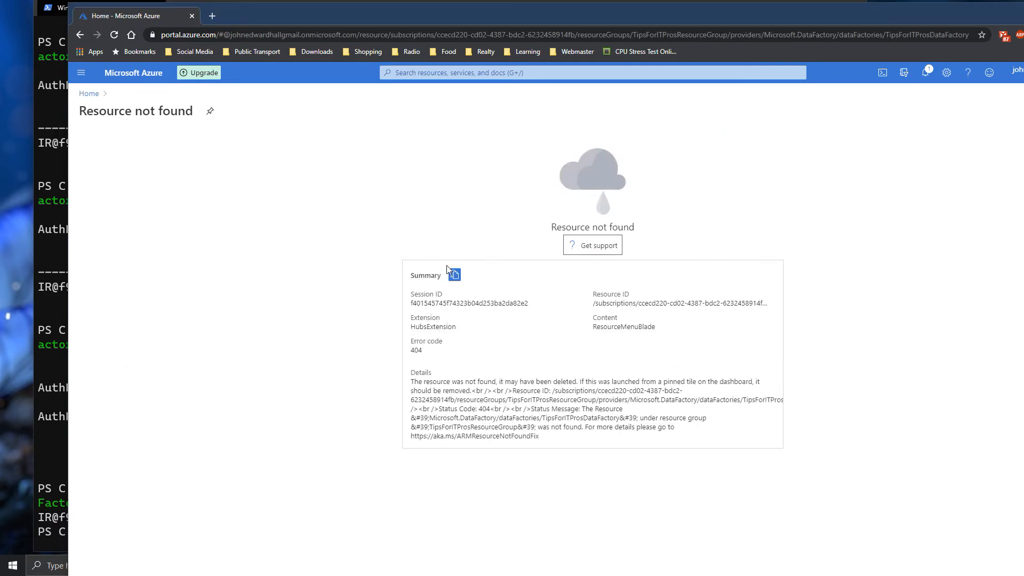
pyautogui.click(114, 34)
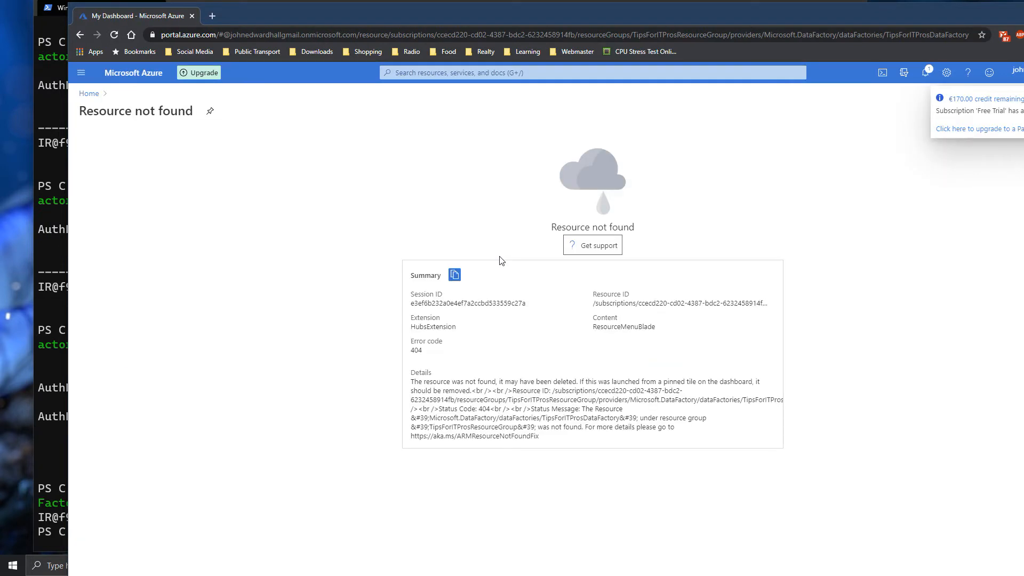
pyautogui.click(89, 93)
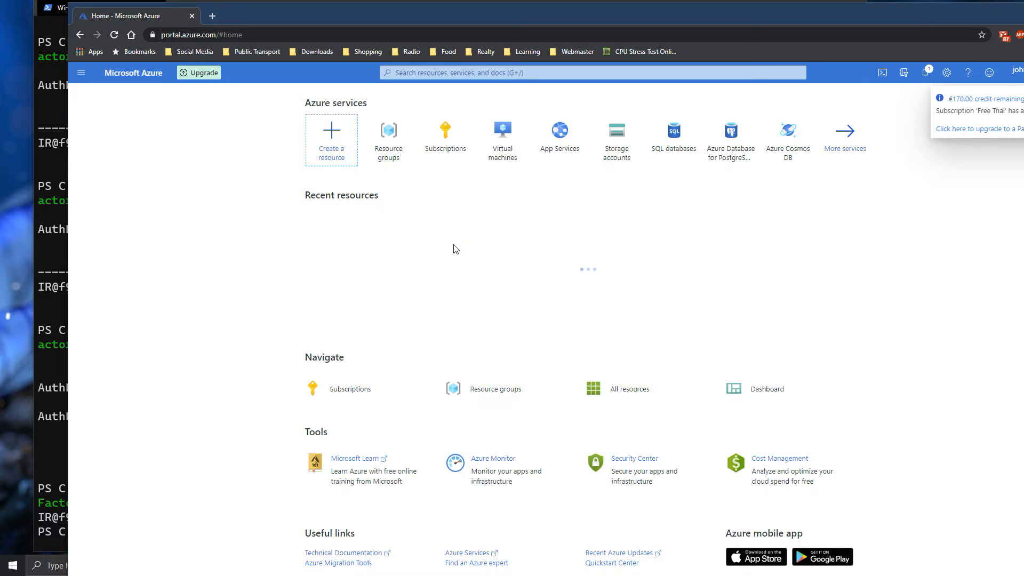
pyautogui.click(378, 244)
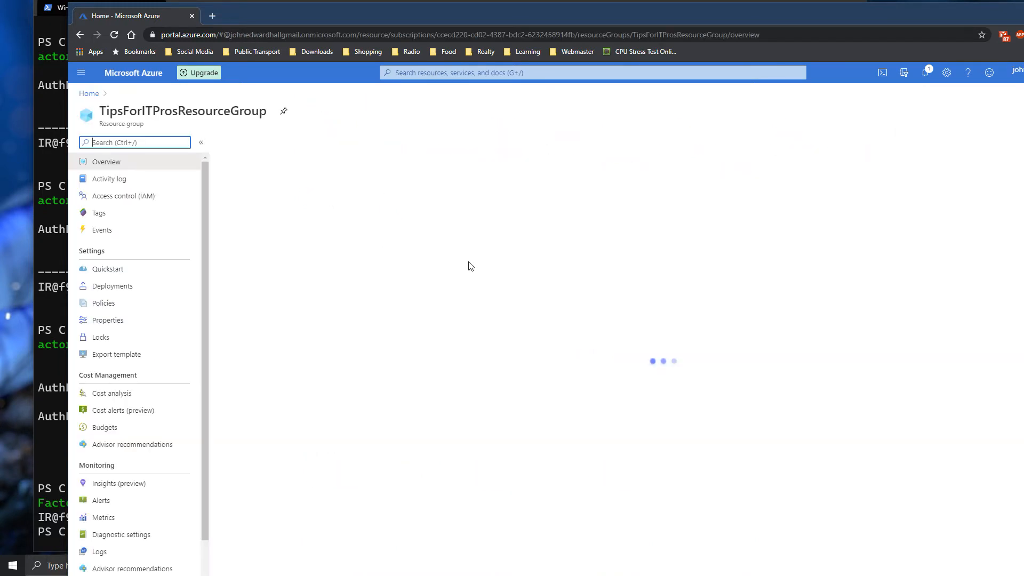
pyautogui.click(298, 290)
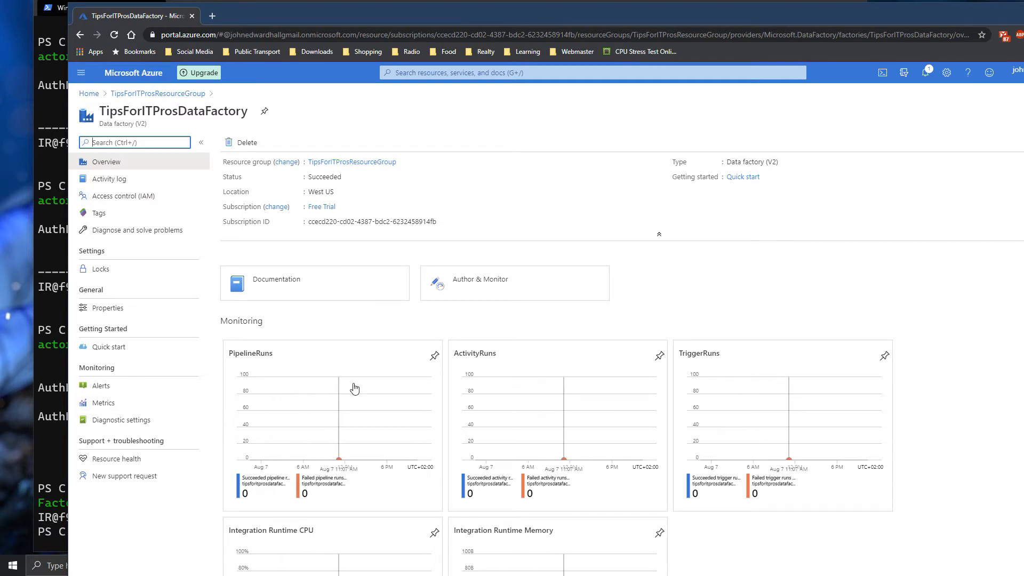
pyautogui.click(476, 289)
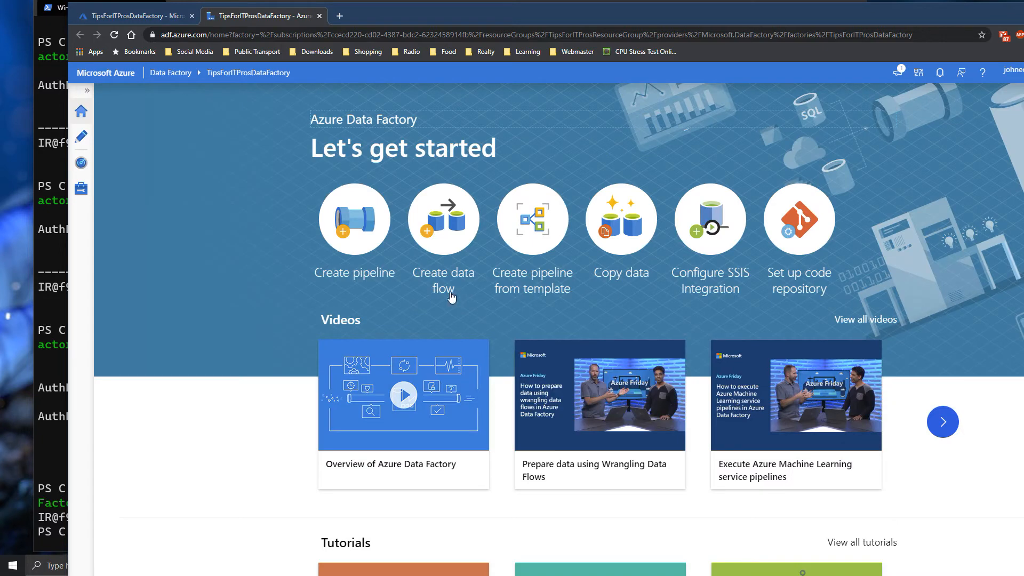
# - Under Manage > Integration runtimes, open the self-hosted runtime and follow its installer download link
pyautogui.click(86, 91)
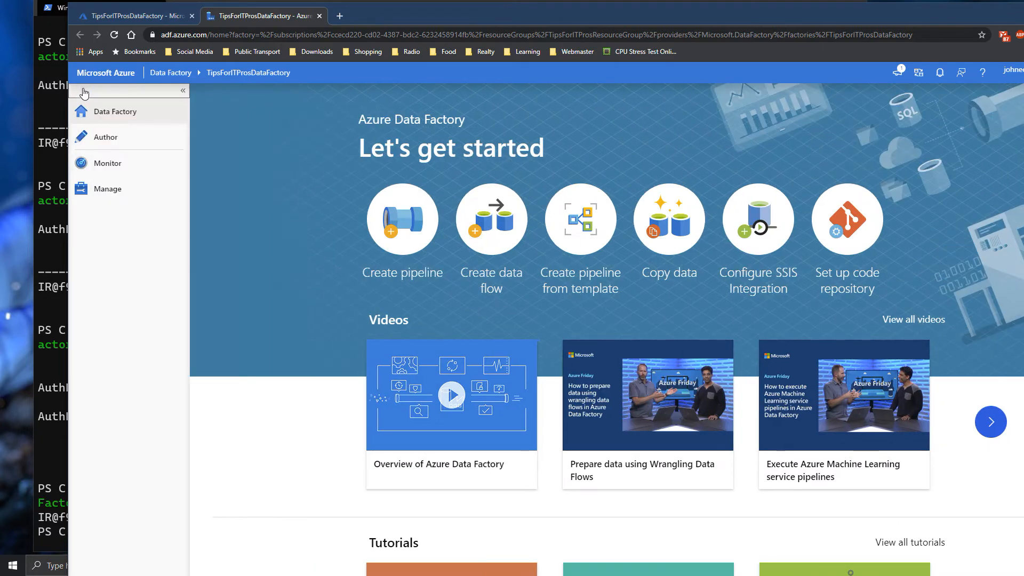
pyautogui.click(120, 191)
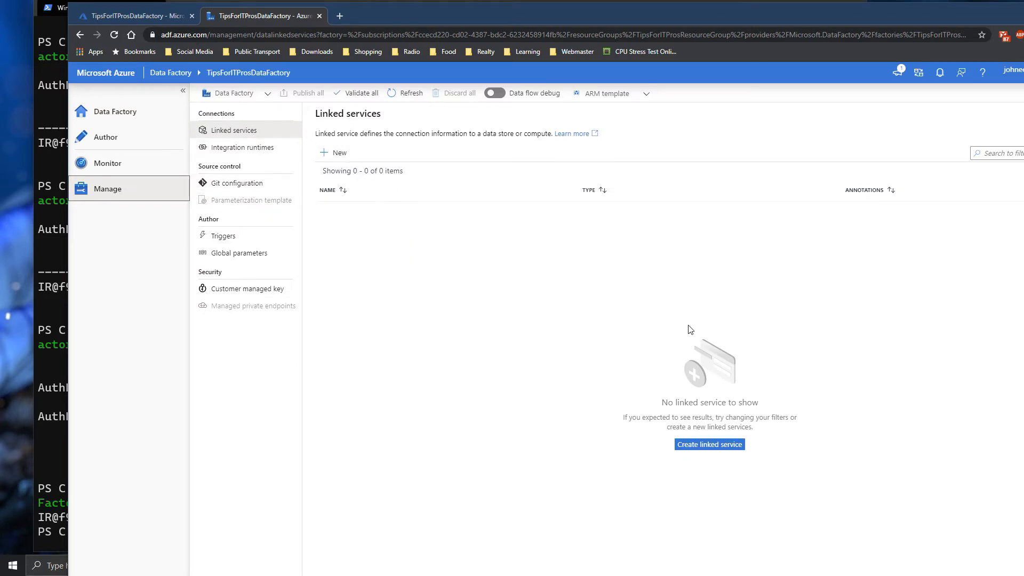
pyautogui.click(335, 153)
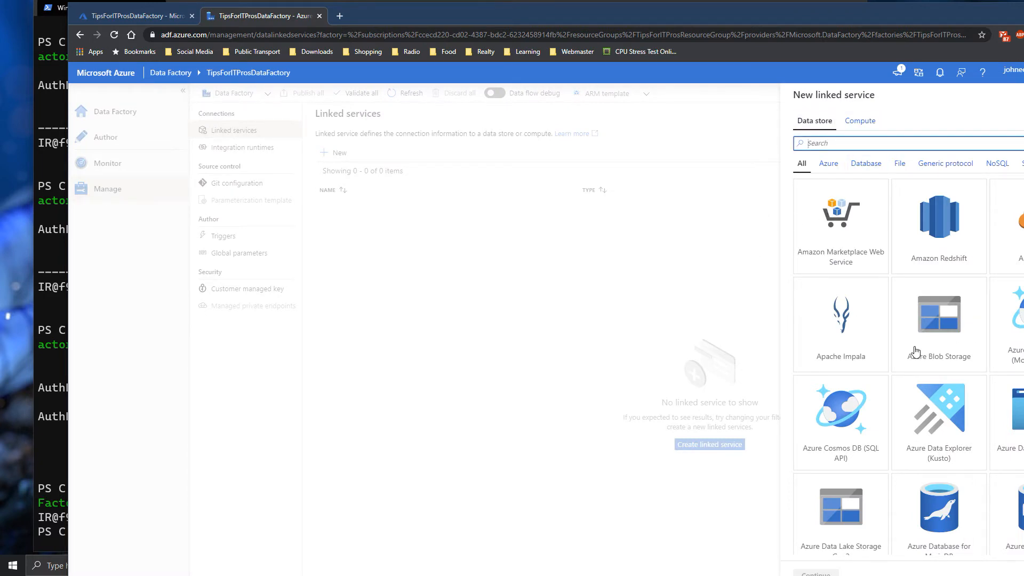
pyautogui.press('Escape')
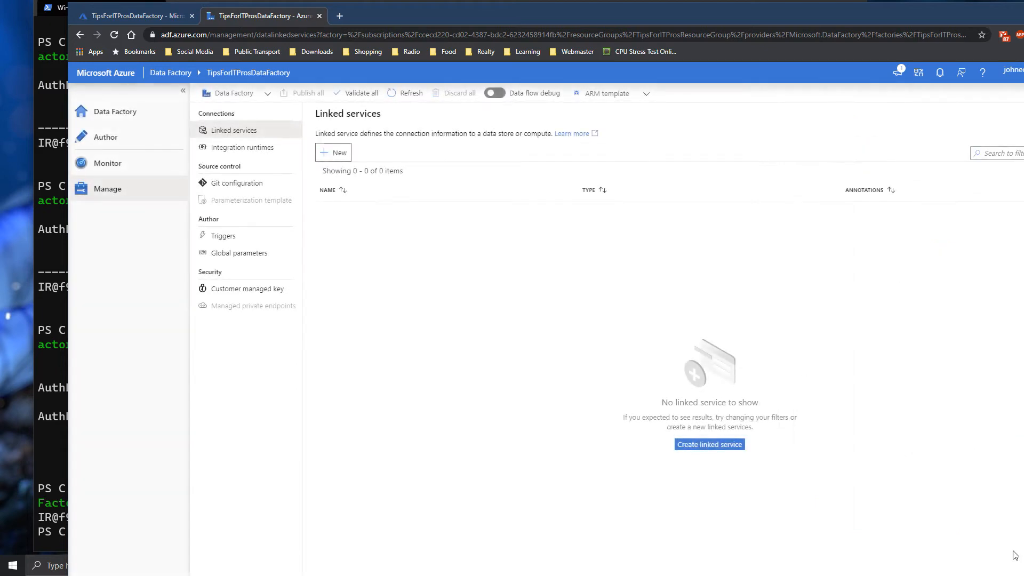
pyautogui.click(242, 148)
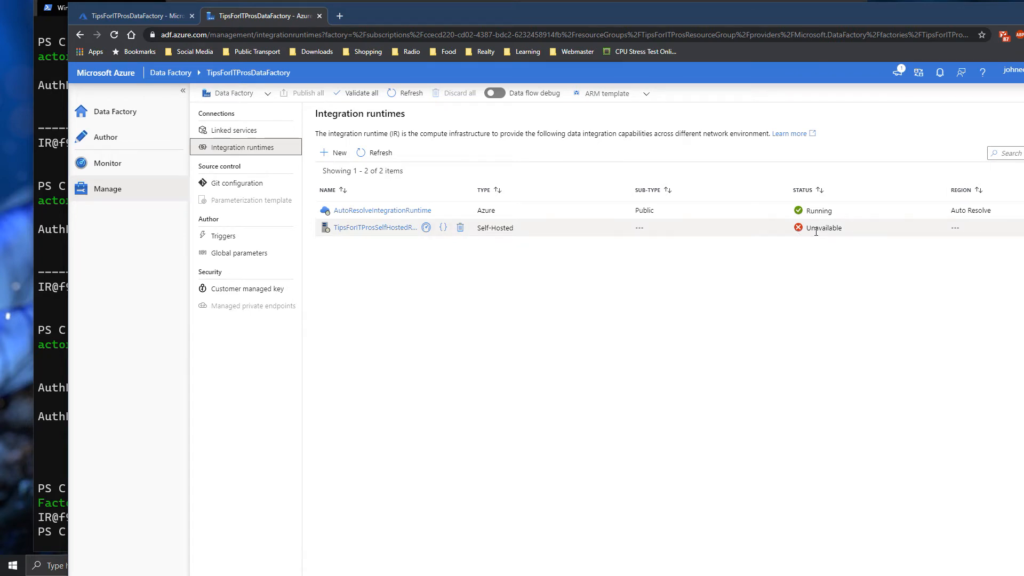
pyautogui.click(384, 229)
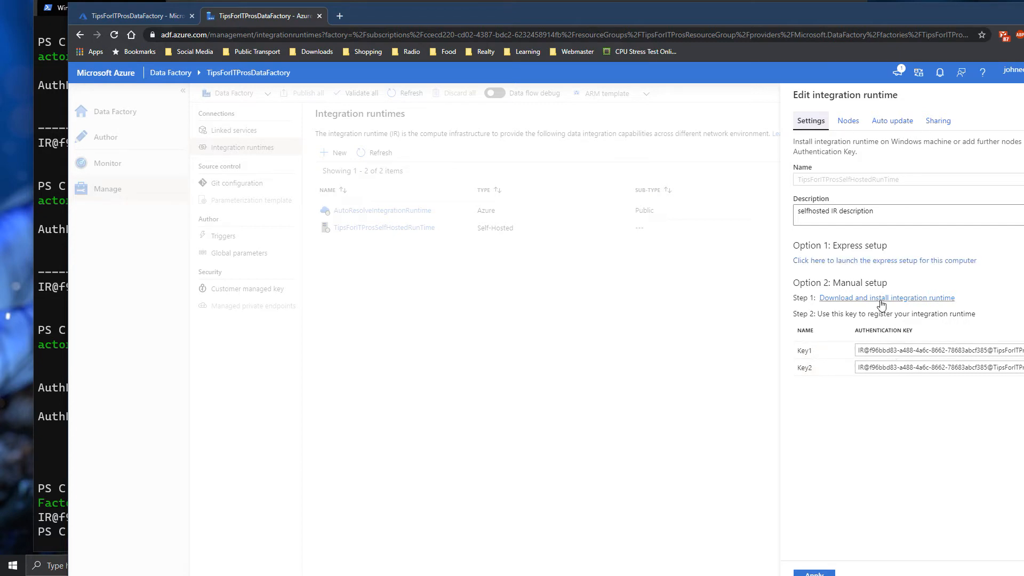
pyautogui.click(881, 298)
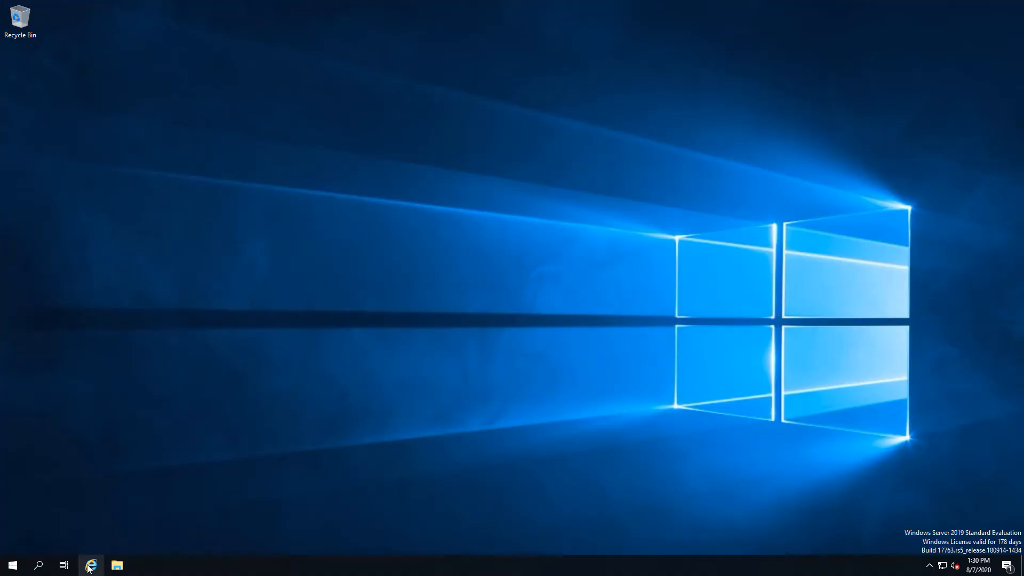
# - In Internet Explorer, load the download page and select IntegrationRuntime_4.11.7515.1.msi for download
pyautogui.click(88, 566)
pyautogui.click(317, 22)
pyautogui.write('https://www.microsoft.com/en-us/download/details.aspx?id=39717')
pyautogui.press('Return')
pyautogui.click(540, 309)
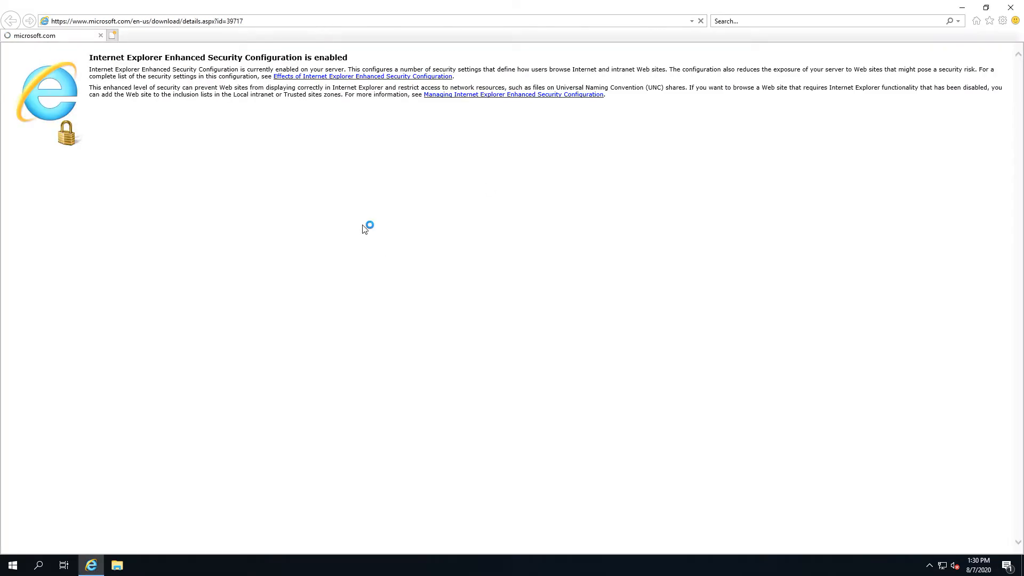
pyautogui.click(539, 496)
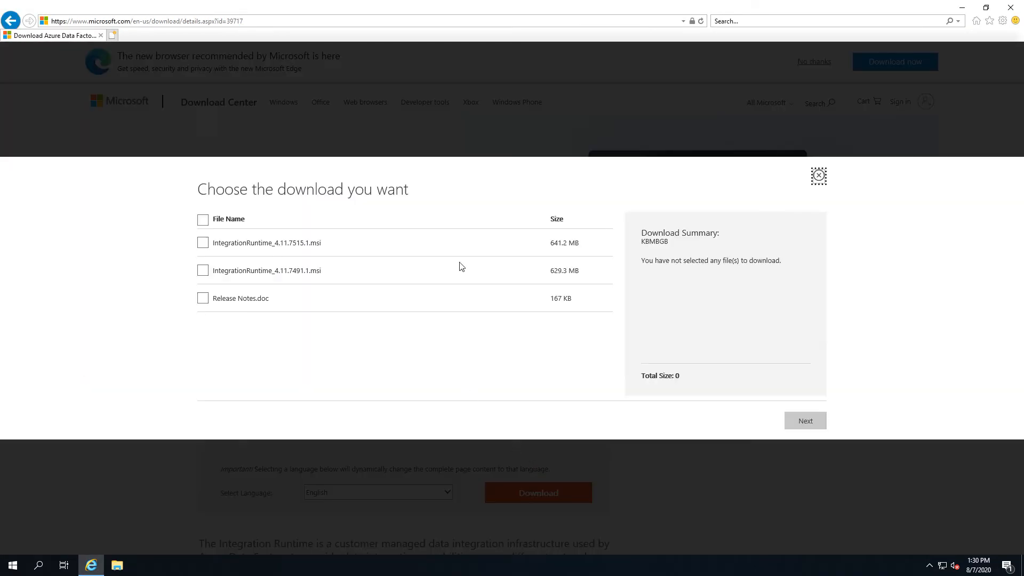
pyautogui.click(203, 273)
pyautogui.click(203, 273)
pyautogui.moveTo(273, 242); pyautogui.dragTo(336, 246)
pyautogui.click(798, 427)
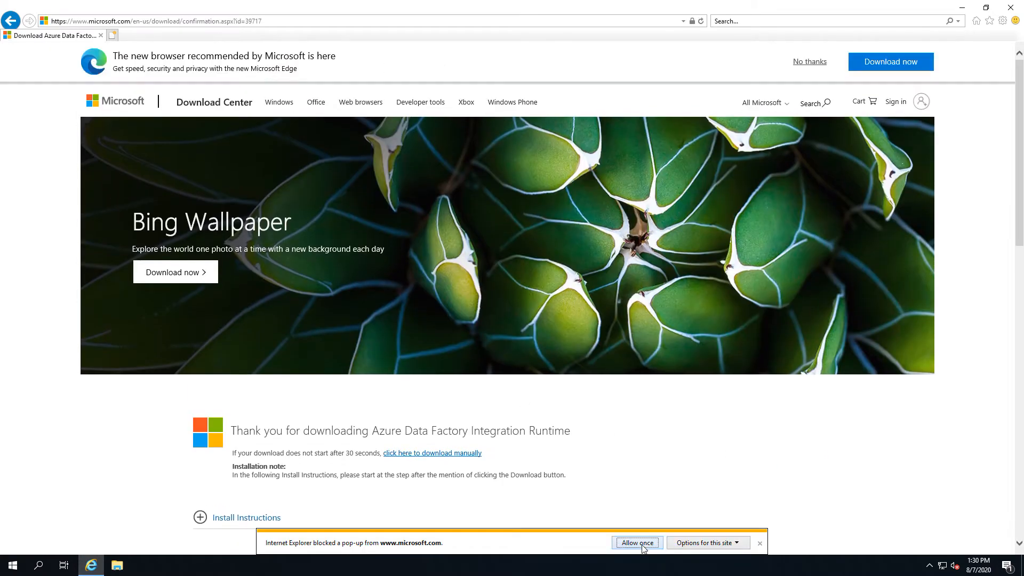
# - Add the download site to trusted sites and save the installer file
pyautogui.click(650, 544)
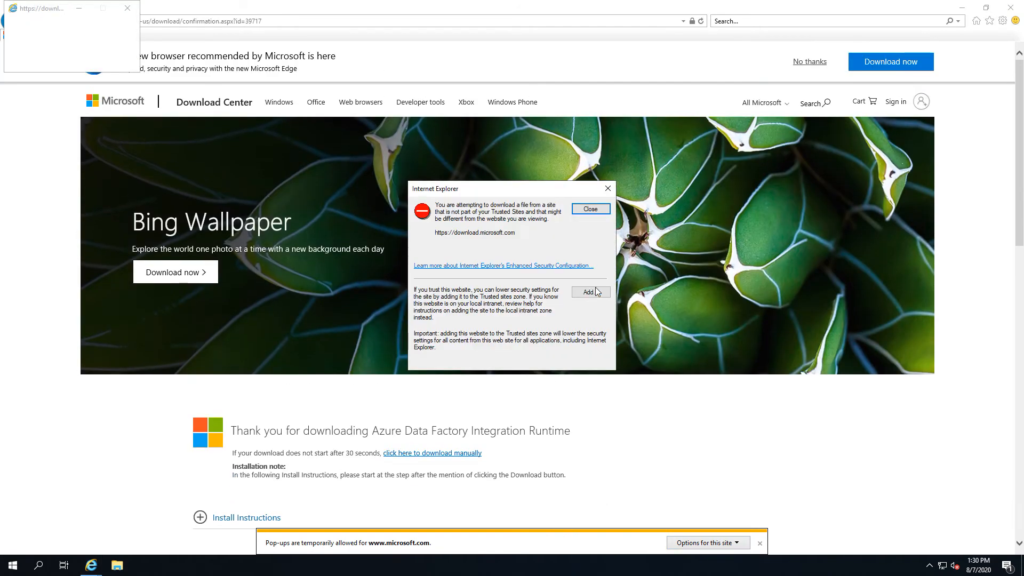
pyautogui.click(593, 290)
pyautogui.click(587, 268)
pyautogui.click(586, 365)
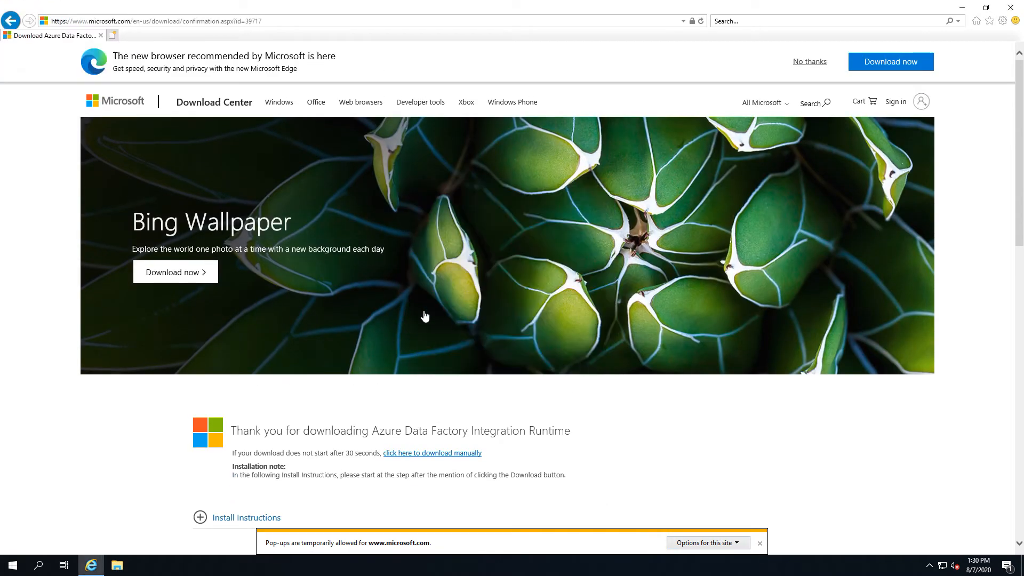
pyautogui.click(412, 454)
pyautogui.click(793, 419)
pyautogui.click(685, 543)
# - Show the installer's download progress in the View downloads list
pyautogui.click(962, 8)
pyautogui.click(93, 559)
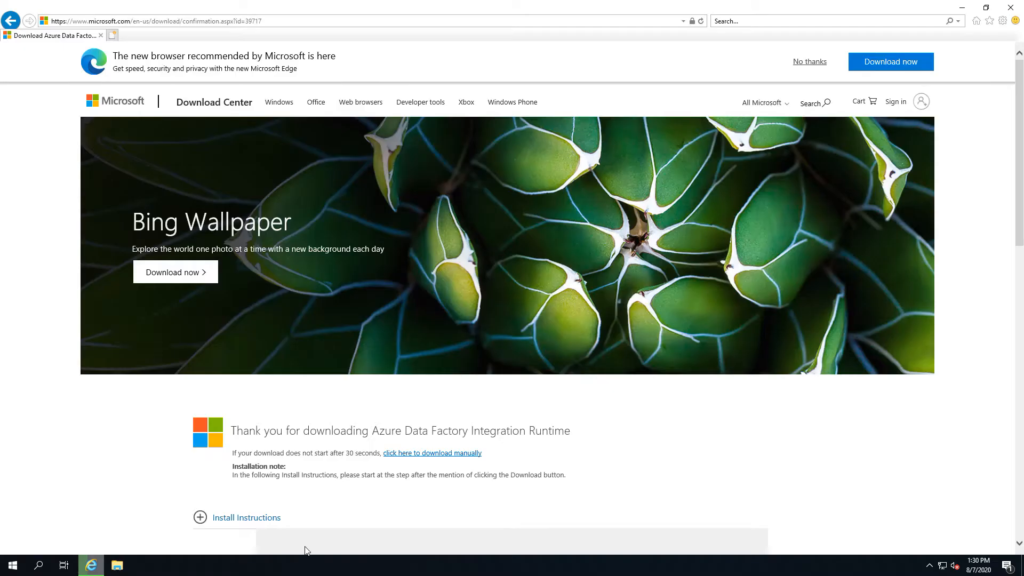
pyautogui.click(1002, 21)
pyautogui.click(901, 98)
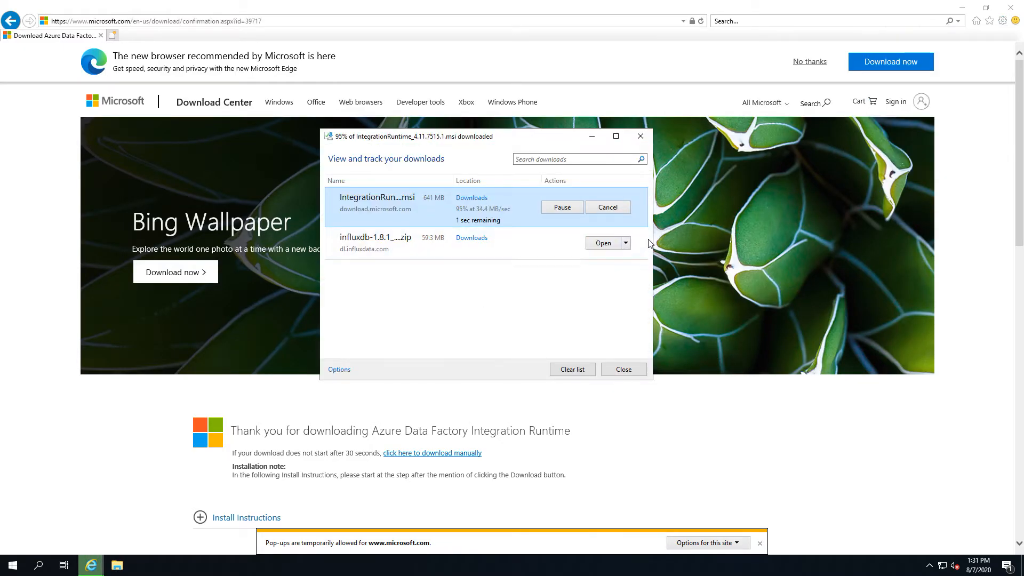
# - Run the downloaded MSI, accept the license terms, install, and finish setup
pyautogui.rightClick(410, 203)
pyautogui.click(616, 202)
pyautogui.click(610, 202)
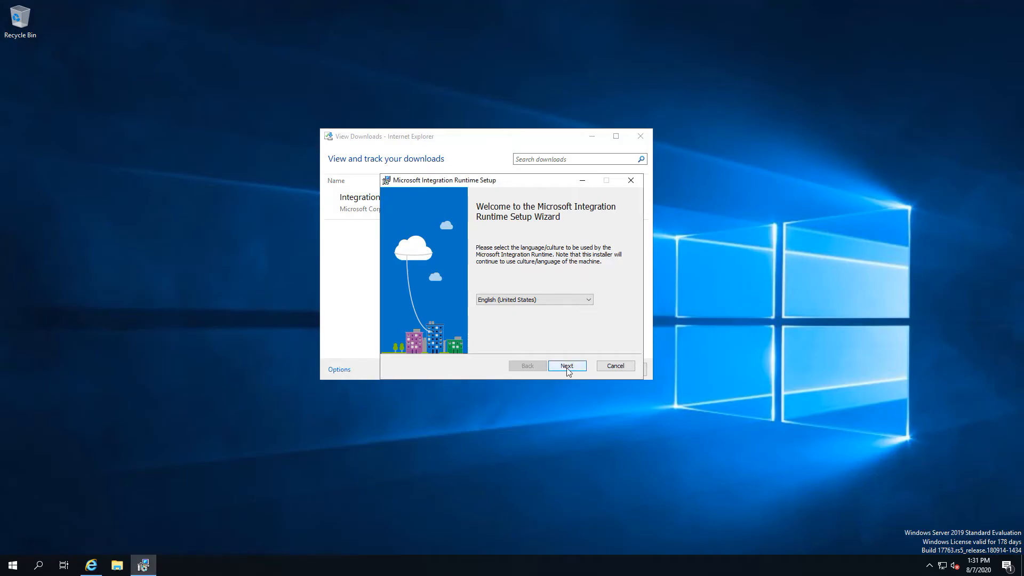
pyautogui.click(562, 365)
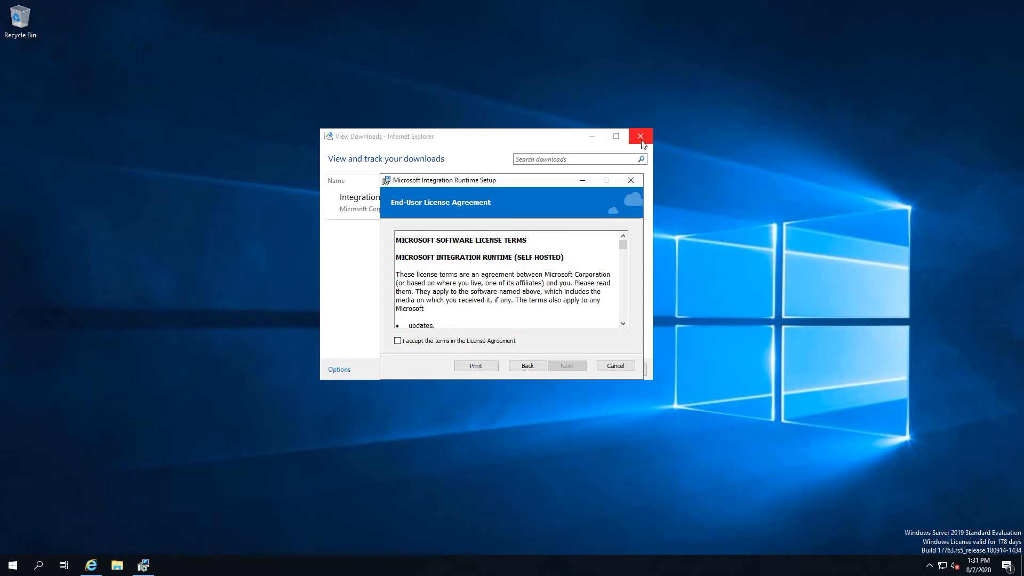
pyautogui.click(640, 138)
pyautogui.click(424, 340)
pyautogui.click(566, 366)
pyautogui.click(567, 366)
pyautogui.click(567, 365)
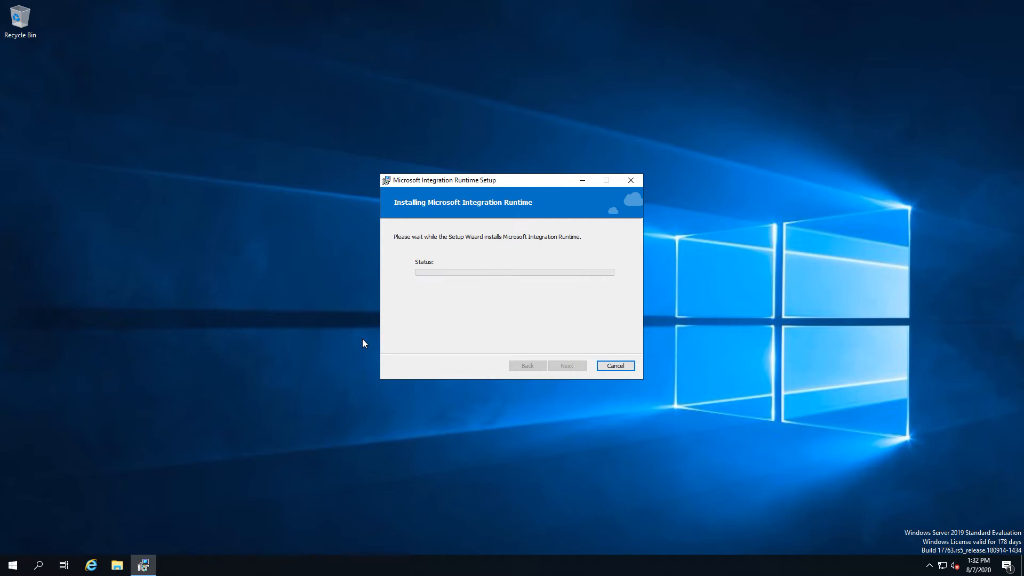
pyautogui.click(582, 368)
# - Focus the authentication key box on the Register Integration Runtime page
pyautogui.click(13, 566)
pyautogui.click(416, 417)
pyautogui.click(356, 230)
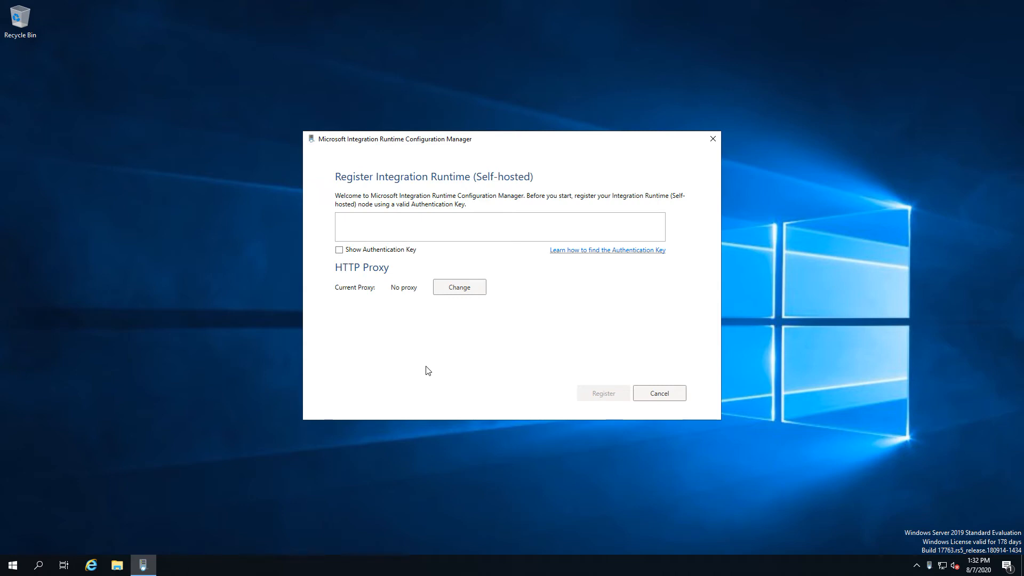
pyautogui.click(117, 565)
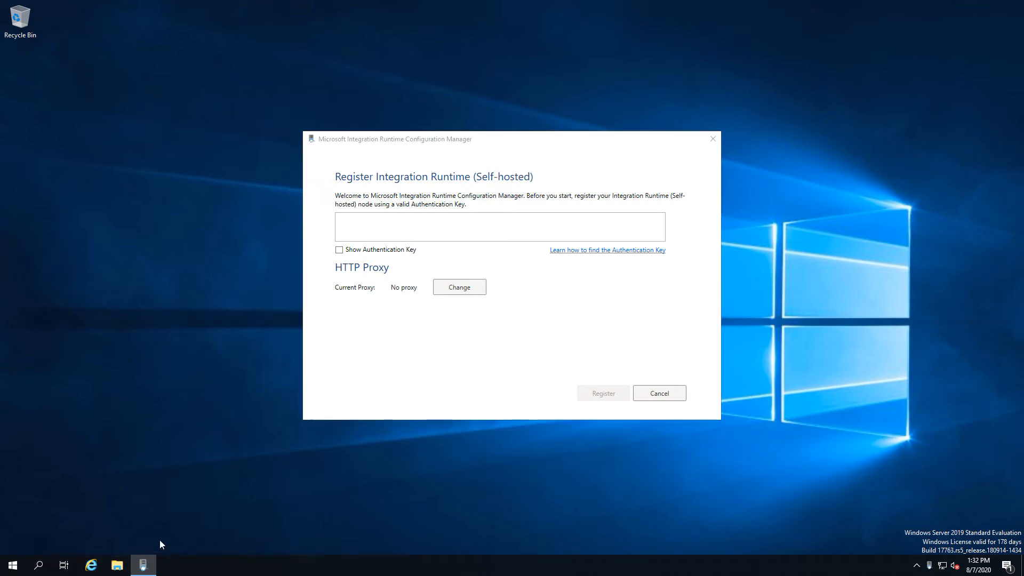
# - Browse to C:\Program Files\Microsoft Integration Runtime\4.0\Shared
pyautogui.click(279, 345)
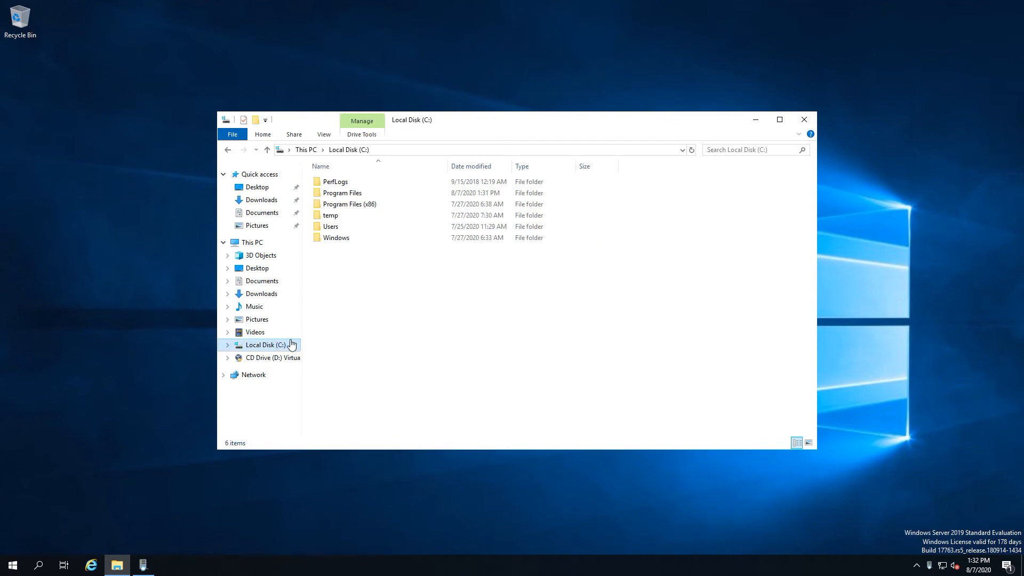
pyautogui.doubleClick(352, 194)
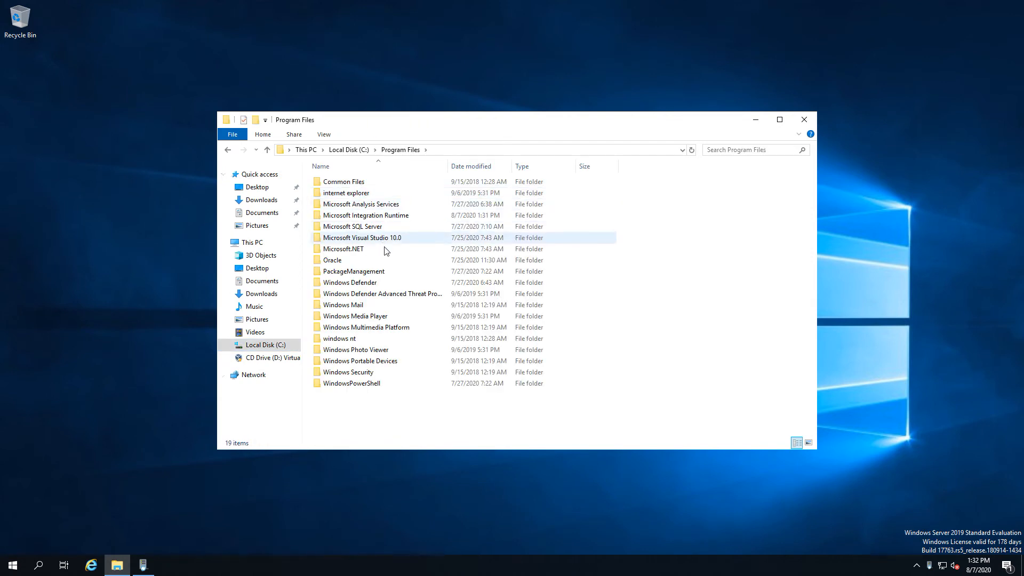
pyautogui.doubleClick(395, 220)
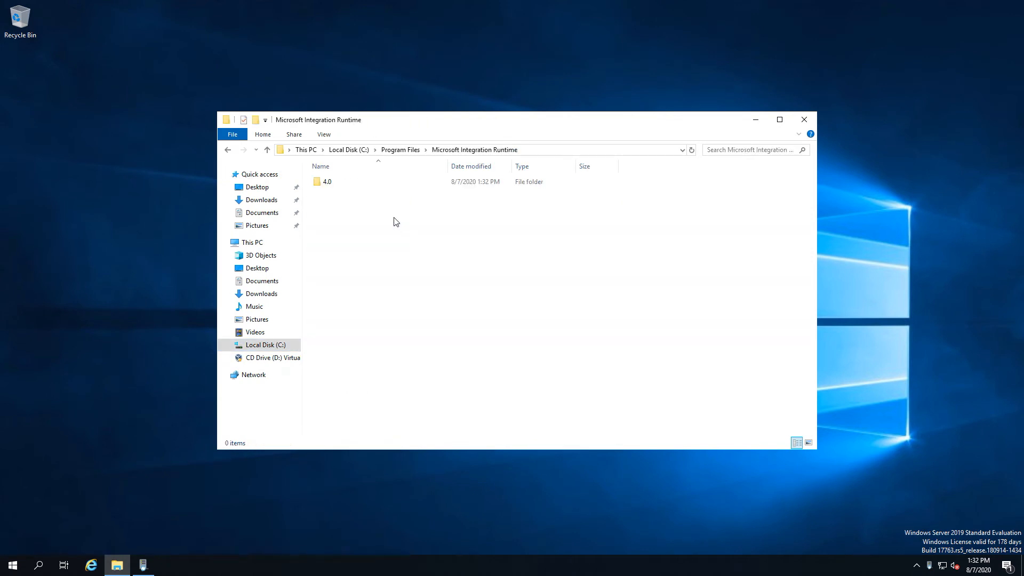
pyautogui.doubleClick(337, 185)
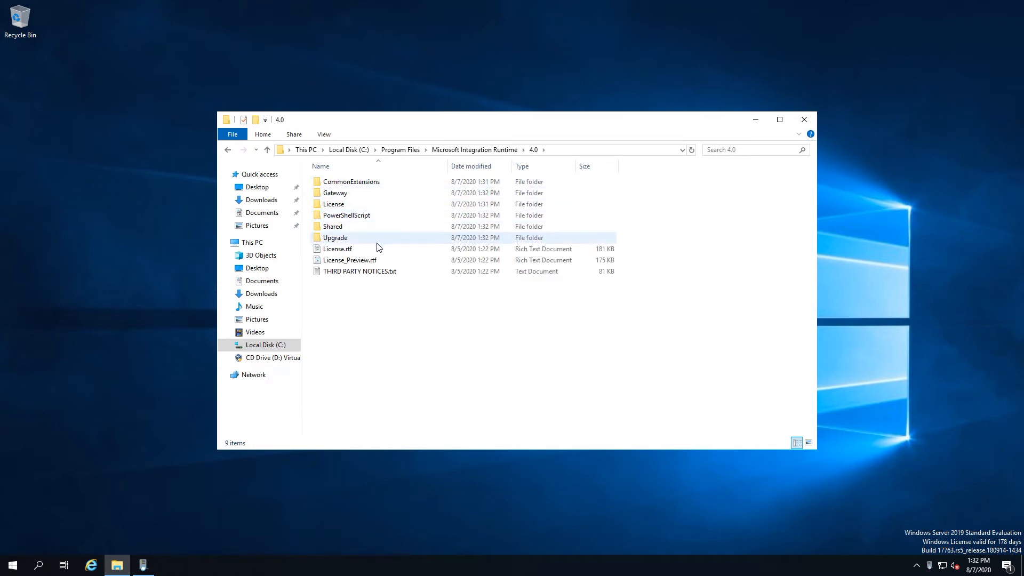
pyautogui.click(370, 181)
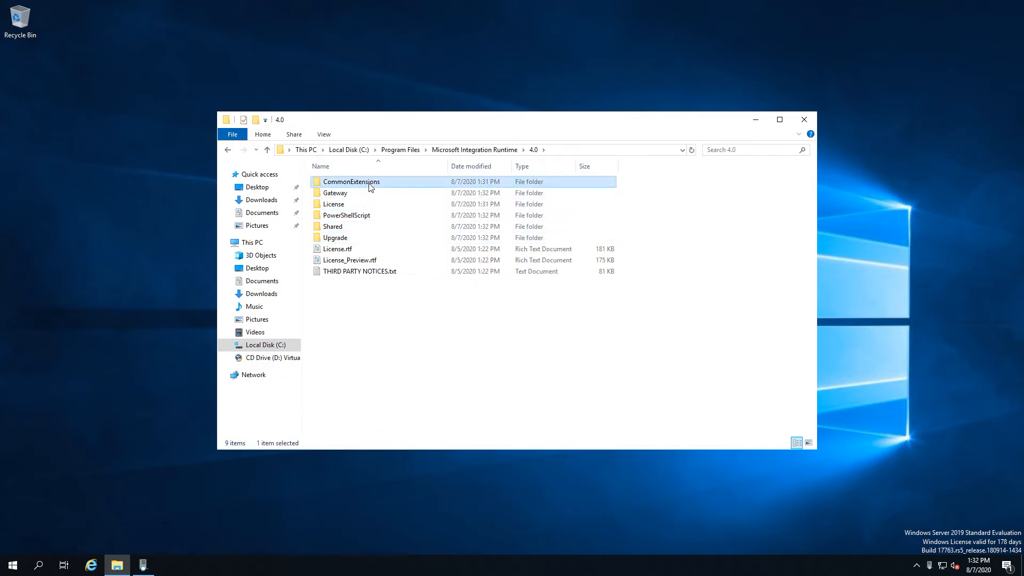
pyautogui.doubleClick(341, 226)
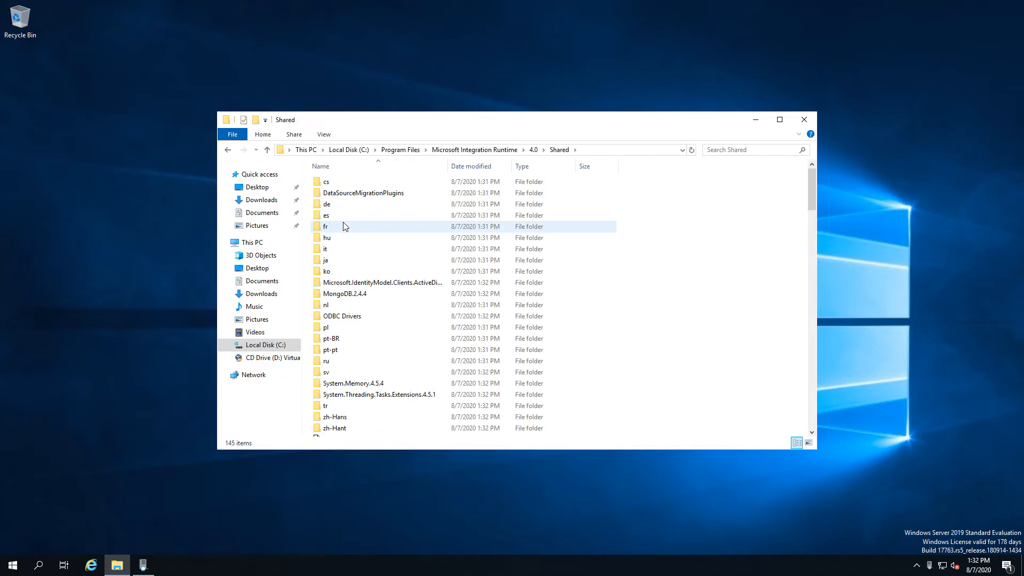
# - Locate dmgcmd.exe and bring up the extended folder menu offering PowerShell
pyautogui.scroll(-4, 400, 390)
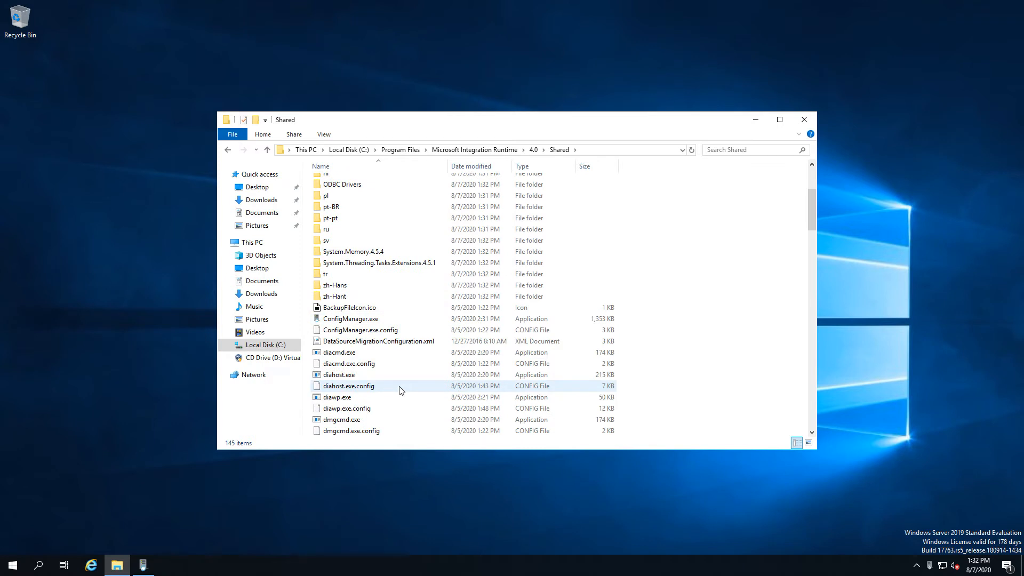
pyautogui.scroll(-1, 401, 390)
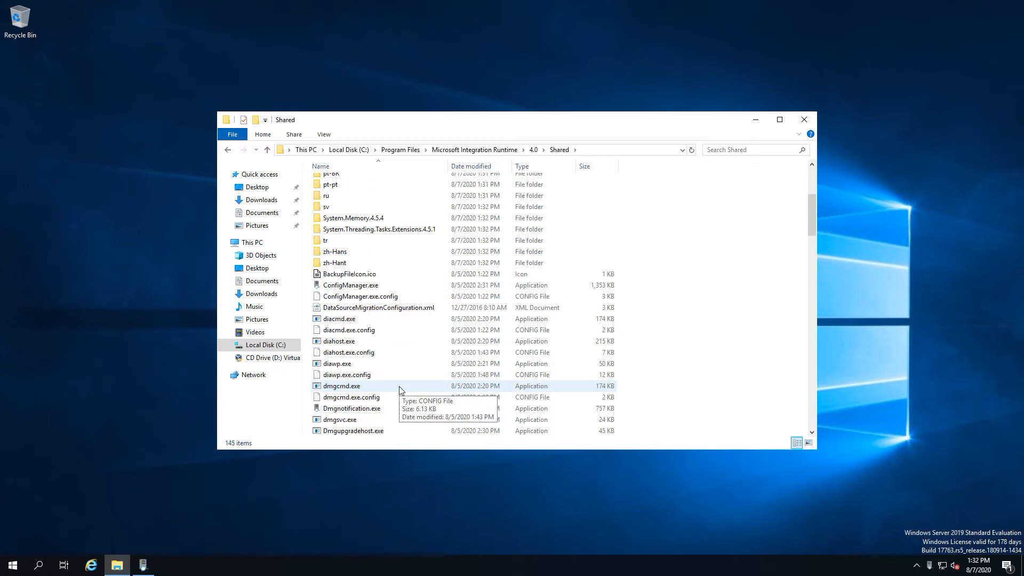
pyautogui.scroll(-1, 401, 389)
pyautogui.click(341, 308)
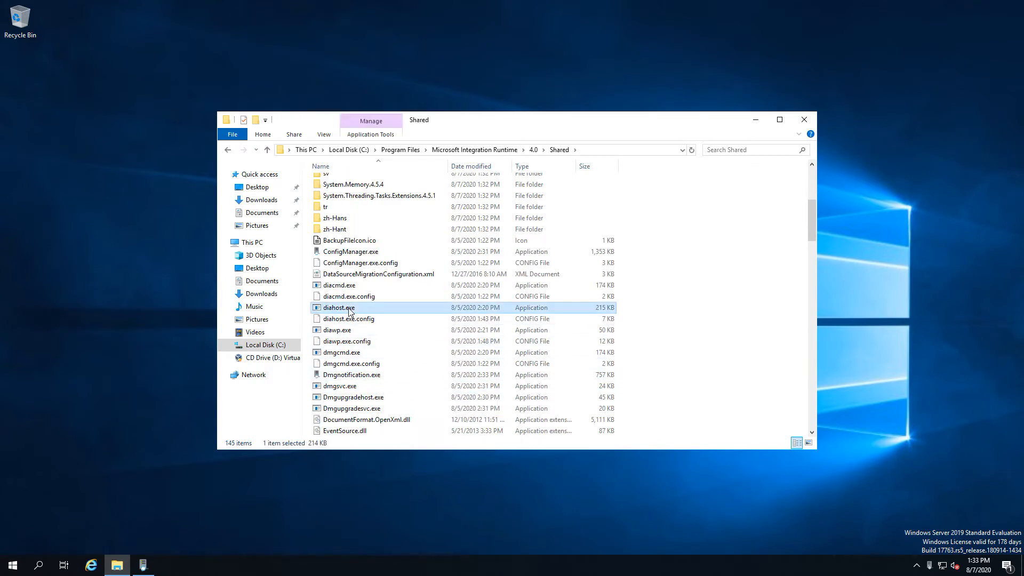
pyautogui.click(342, 354)
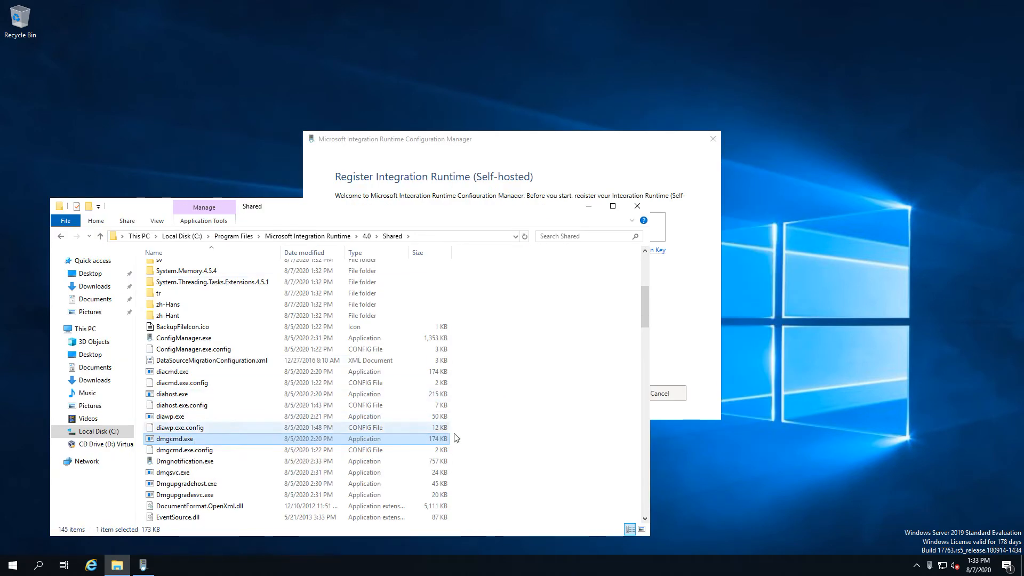
pyautogui.rightClick(495, 441)
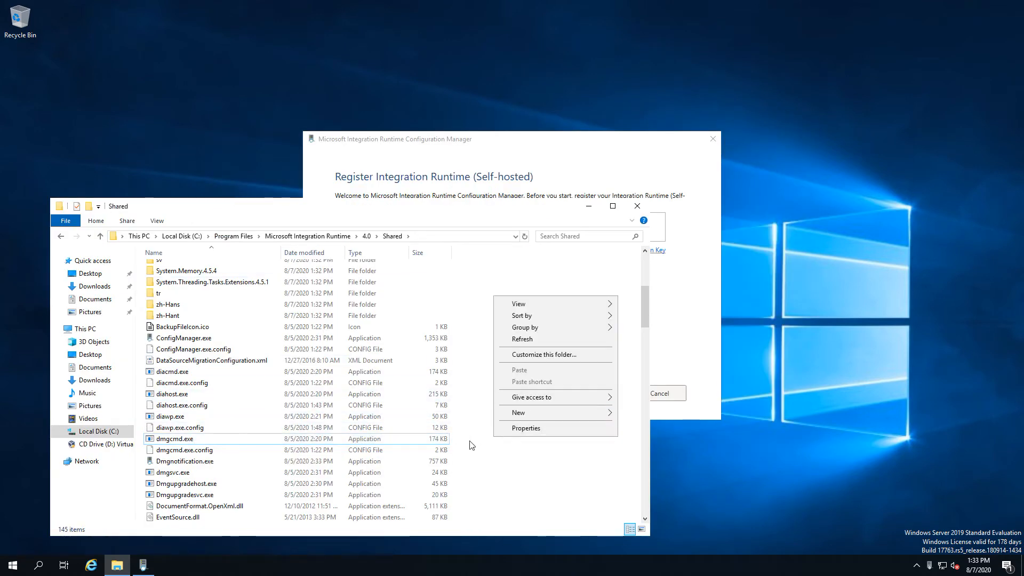
pyautogui.rightClick(473, 442)
pyautogui.keyDown('shift'); pyautogui.rightClick(472, 442); pyautogui.keyUp('shift')
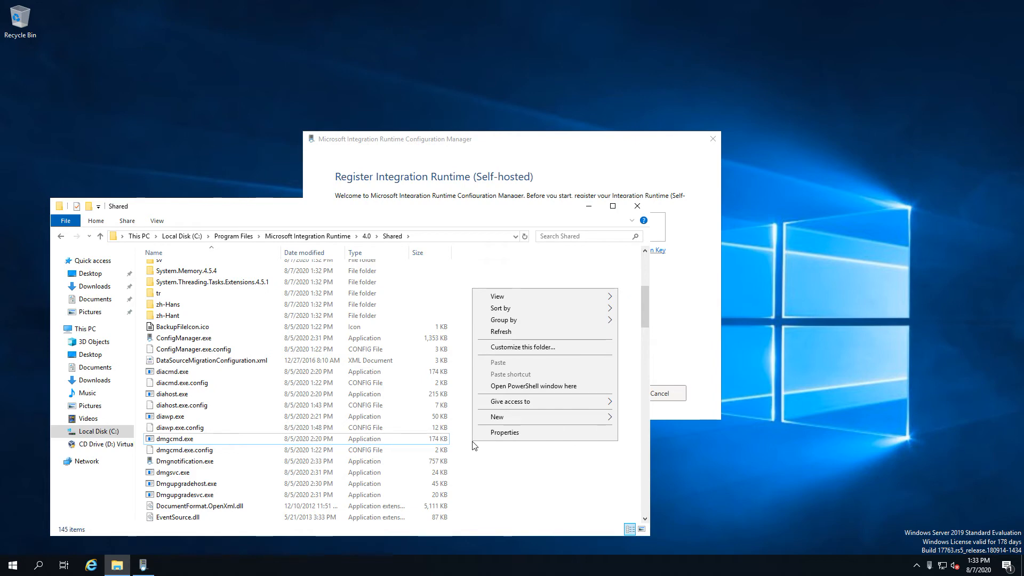
# - Open PowerShell in the Shared folder, run .\dmgcmd.exe /?, then minimize it and close File Explorer
pyautogui.click(520, 386)
pyautogui.moveTo(345, 77); pyautogui.dragTo(572, 79)
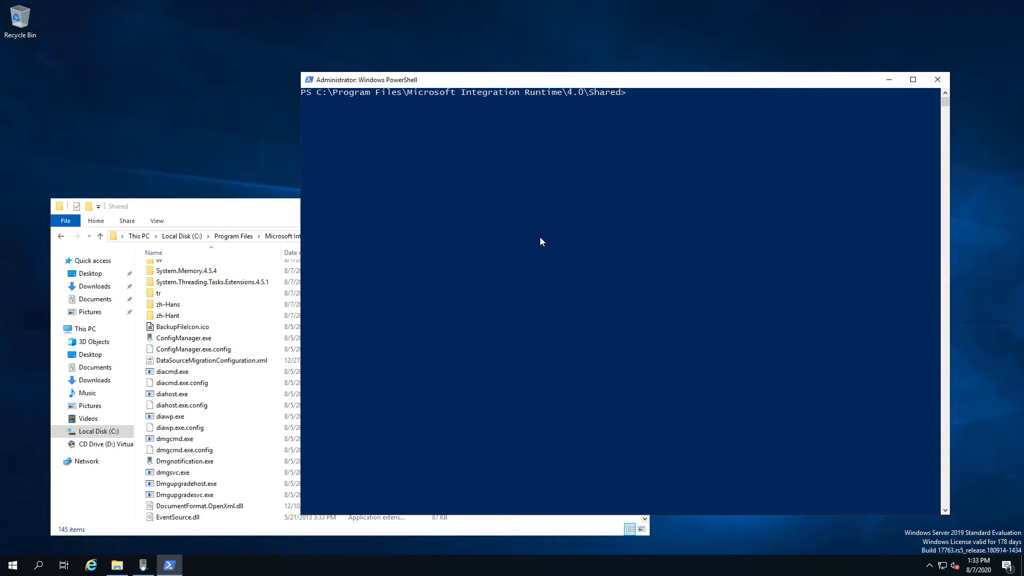
pyautogui.write('.\\dmgm')
pyautogui.press('BackSpace')
pyautogui.press('Tab')
pyautogui.write('/?')
pyautogui.press('Return')
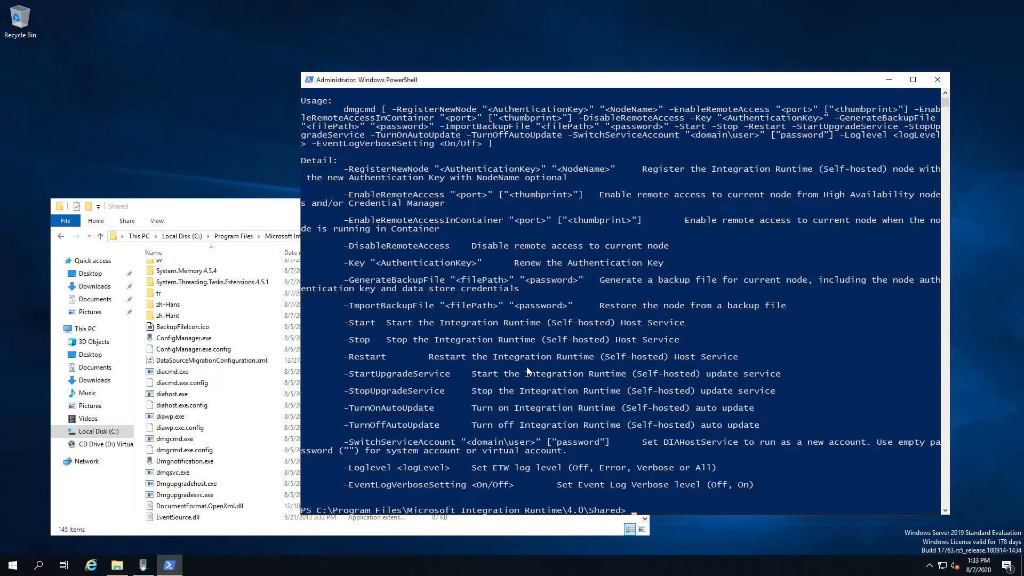
pyautogui.click(888, 85)
pyautogui.click(635, 209)
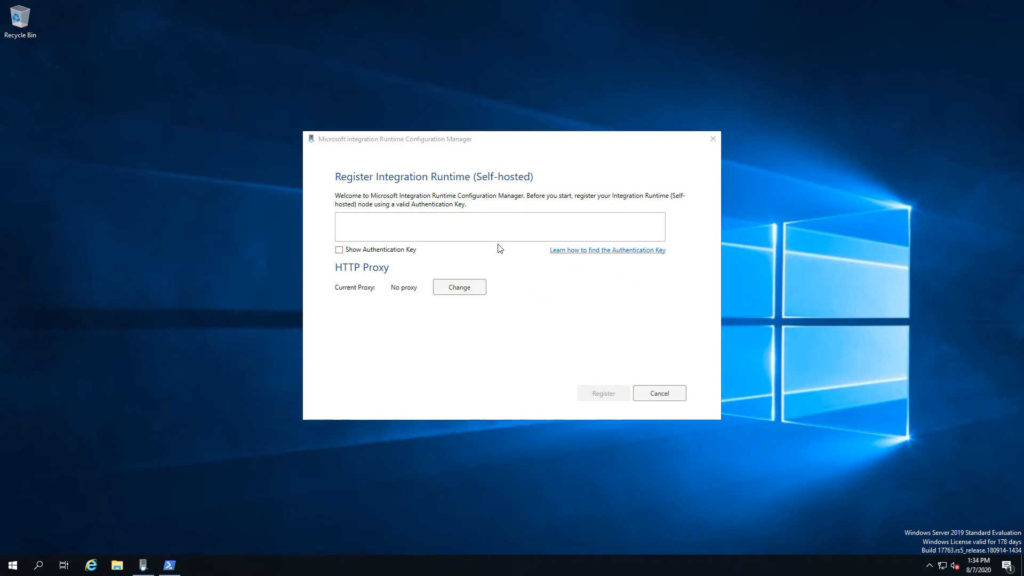
# - Paste the authentication key and register this machine, WIN-V2HCTM2BU16, as a new self-hosted node
pyautogui.click(486, 224)
pyautogui.rightClick(487, 224)
pyautogui.click(528, 253)
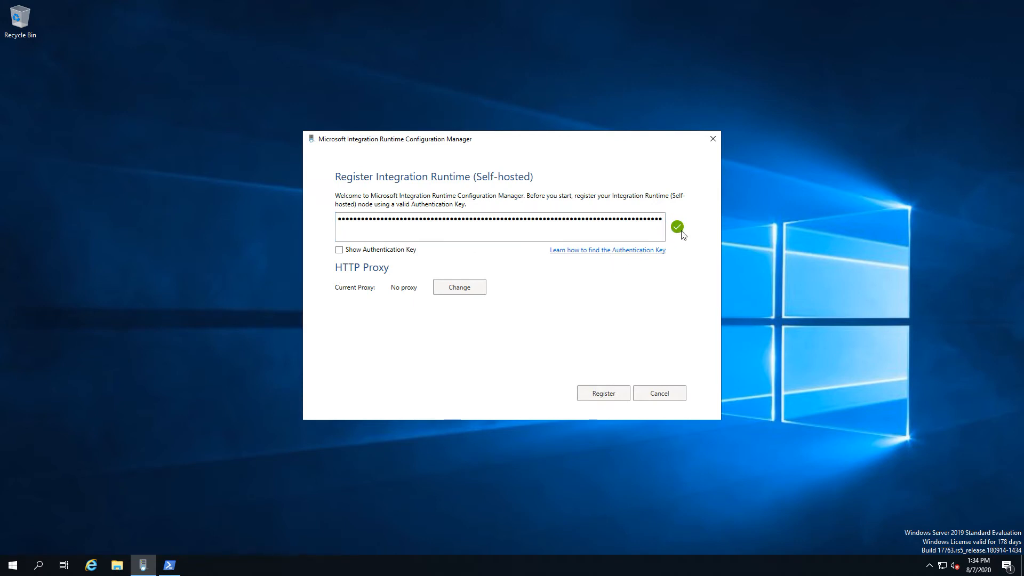
pyautogui.click(617, 399)
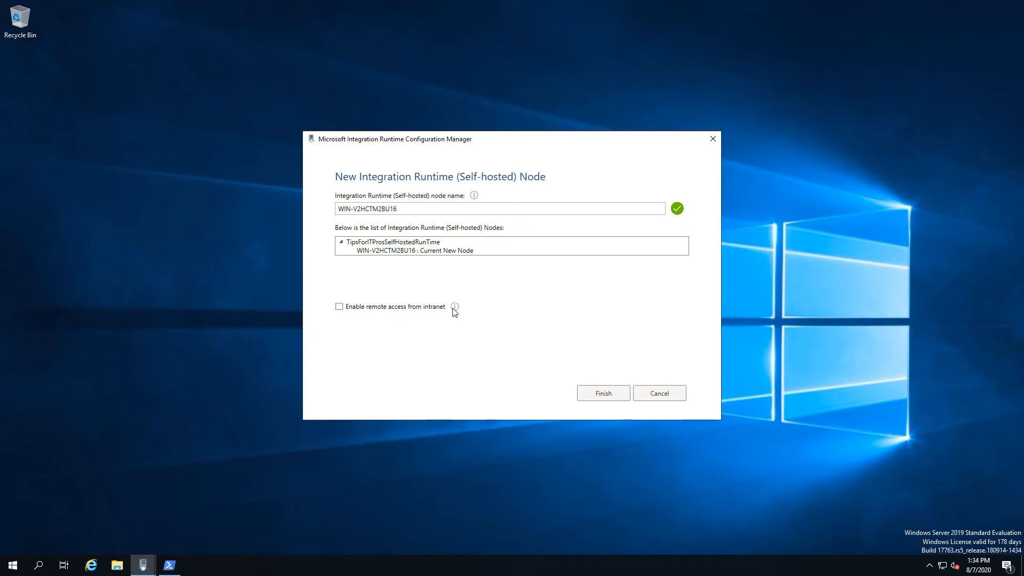
pyautogui.moveTo(455, 309)
# - Finish node registration and launch Configuration Manager to confirm it's connected to the cloud
pyautogui.click(590, 399)
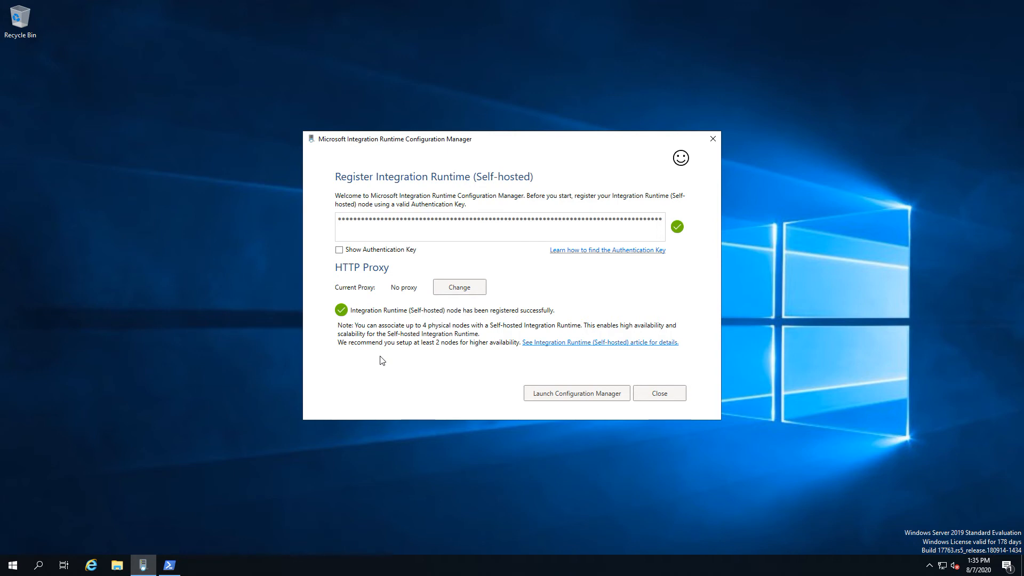
pyautogui.click(585, 398)
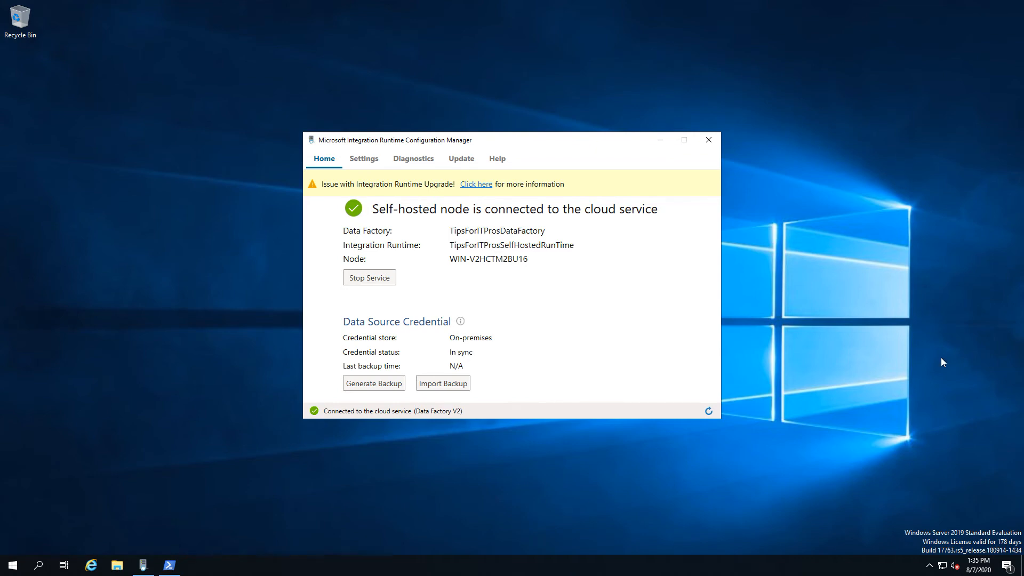
pyautogui.moveTo(955, 564)
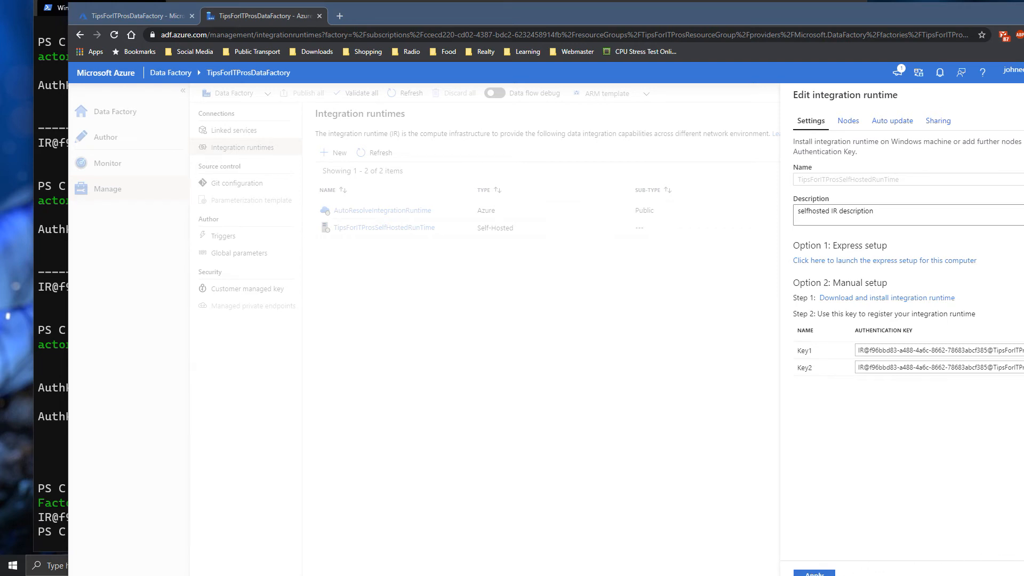
# - Refresh the integration runtimes until TipsForITProsSelfHostedRunTime reports Running, then go to Author
pyautogui.click(1023, 574)
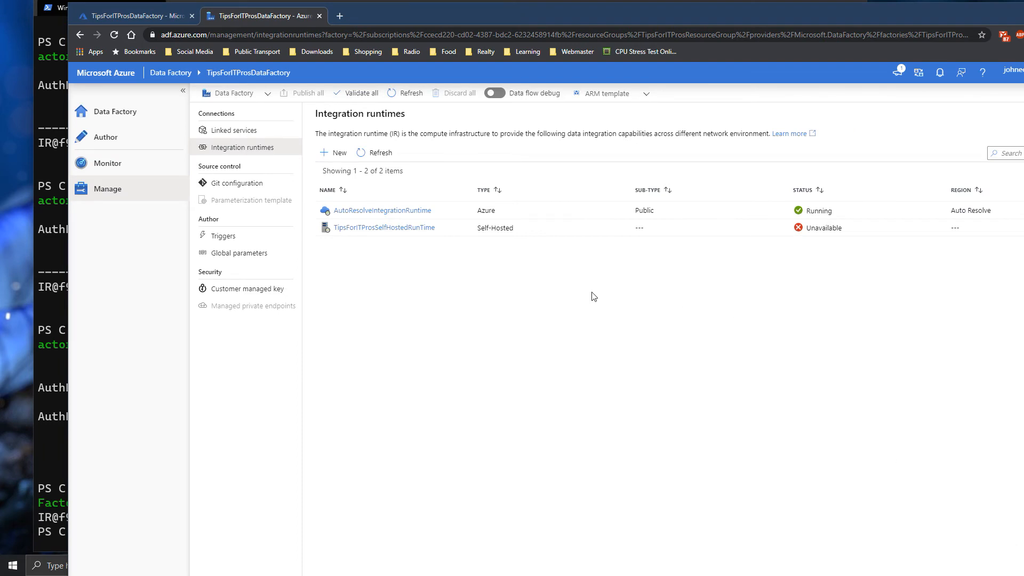
pyautogui.click(364, 154)
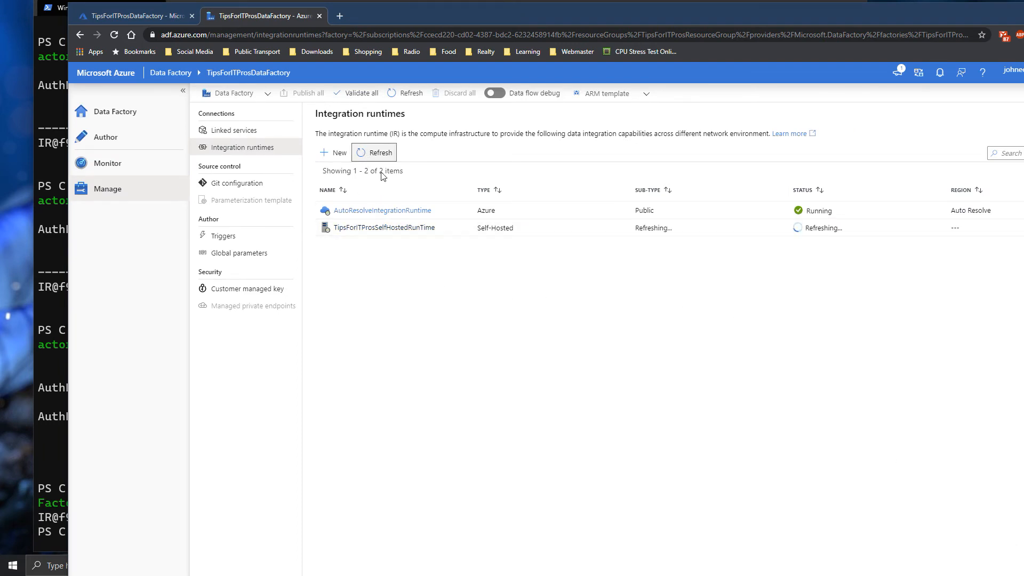
pyautogui.moveTo(423, 235)
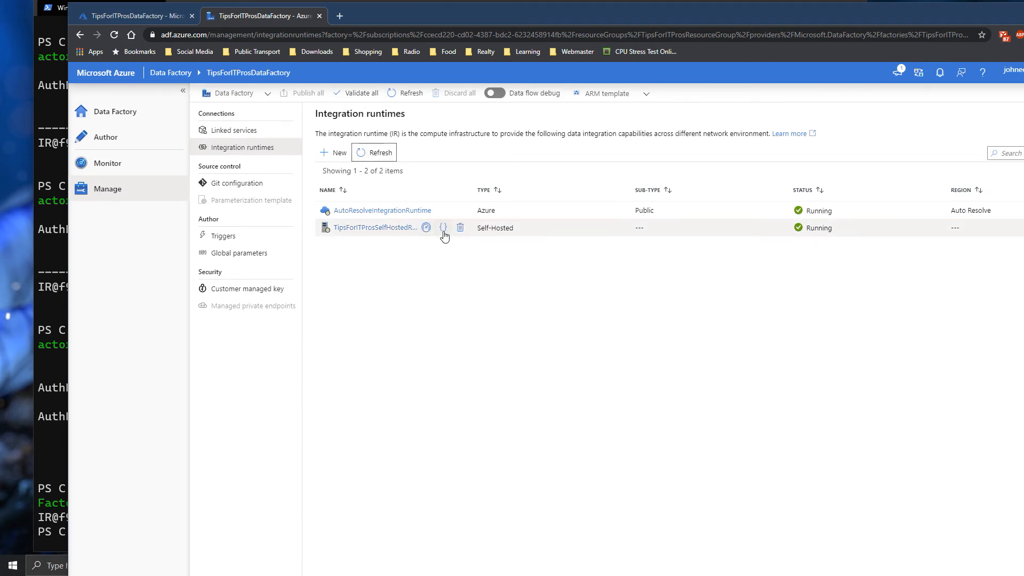
pyautogui.click(841, 232)
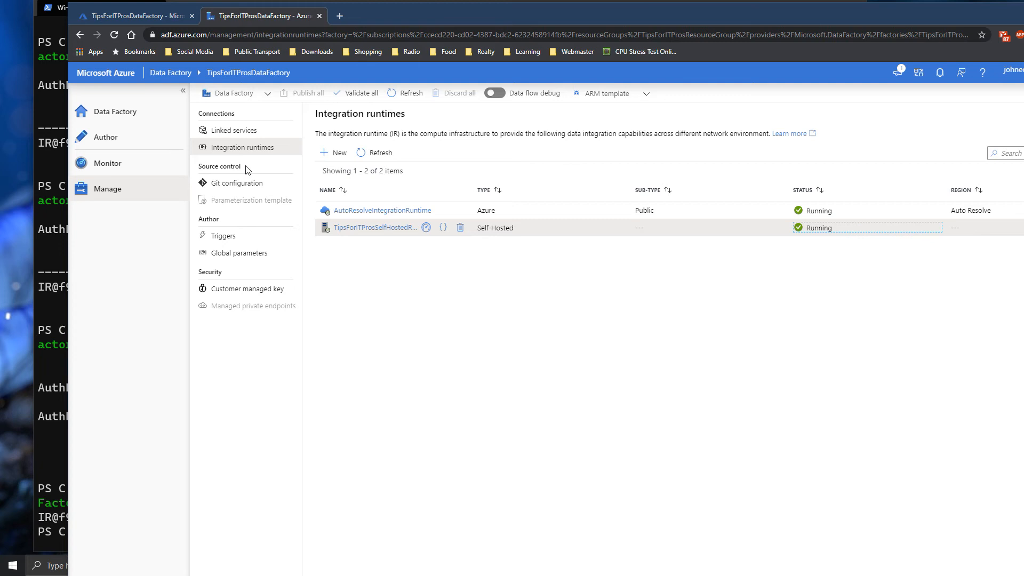
pyautogui.click(123, 139)
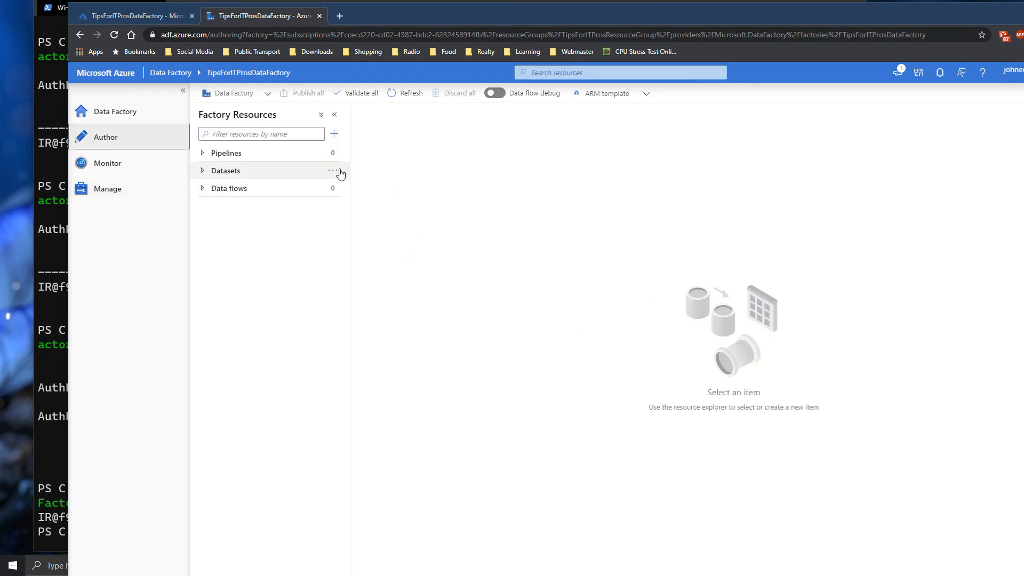
# - Create an empty pipeline1, then open the empty Linked services list under Manage
pyautogui.click(278, 152)
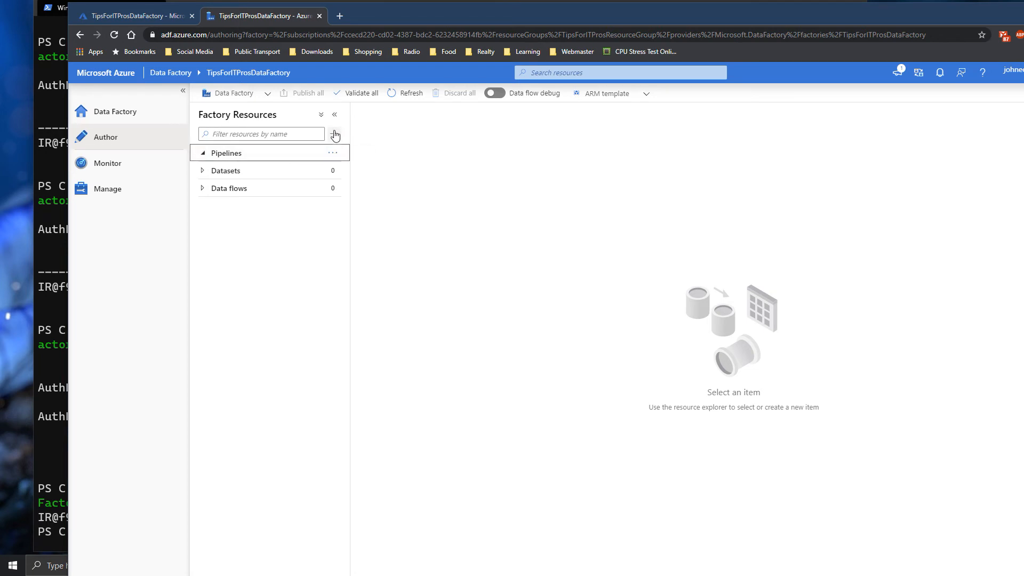
pyautogui.click(333, 153)
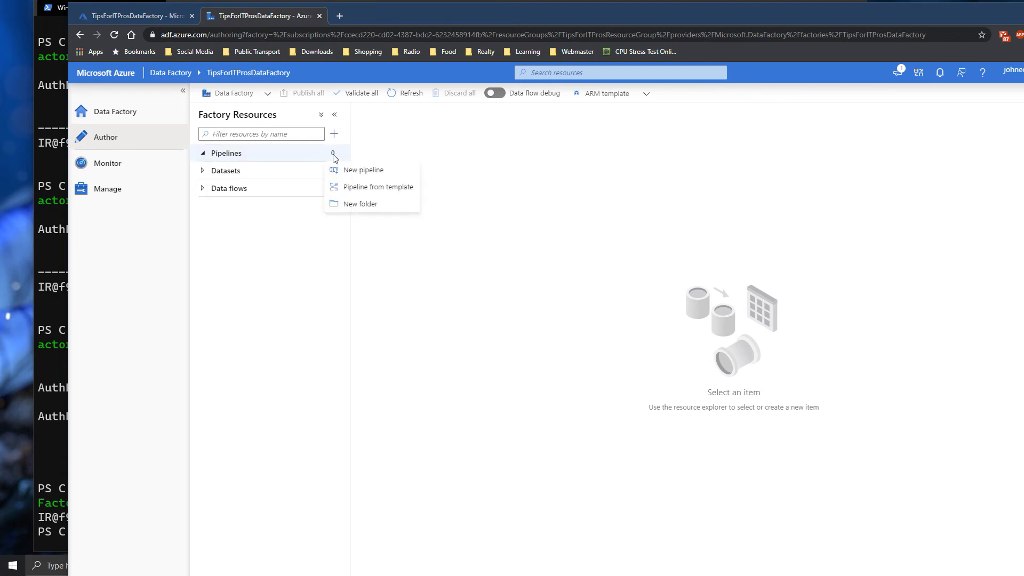
pyautogui.click(363, 171)
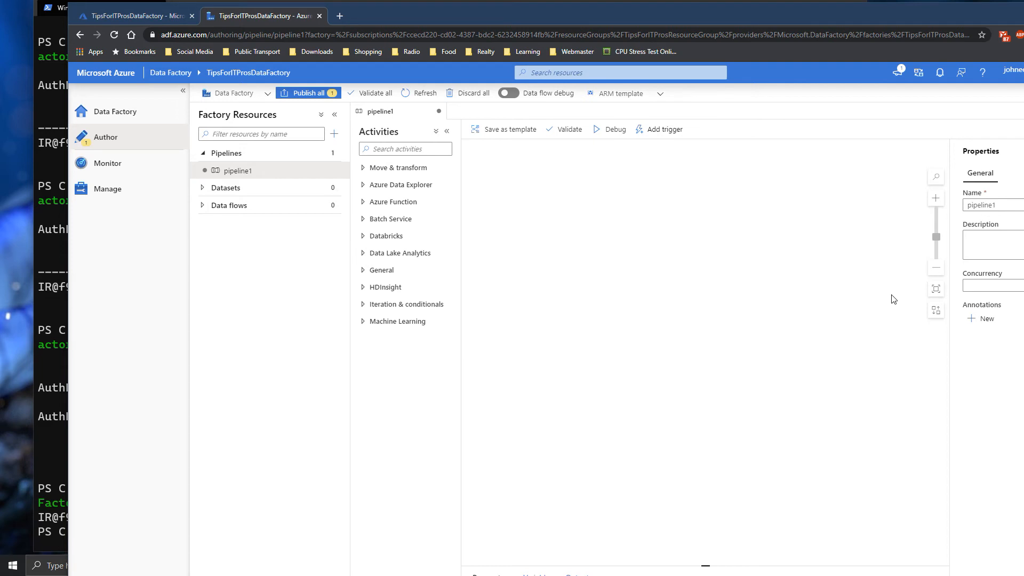
pyautogui.click(135, 193)
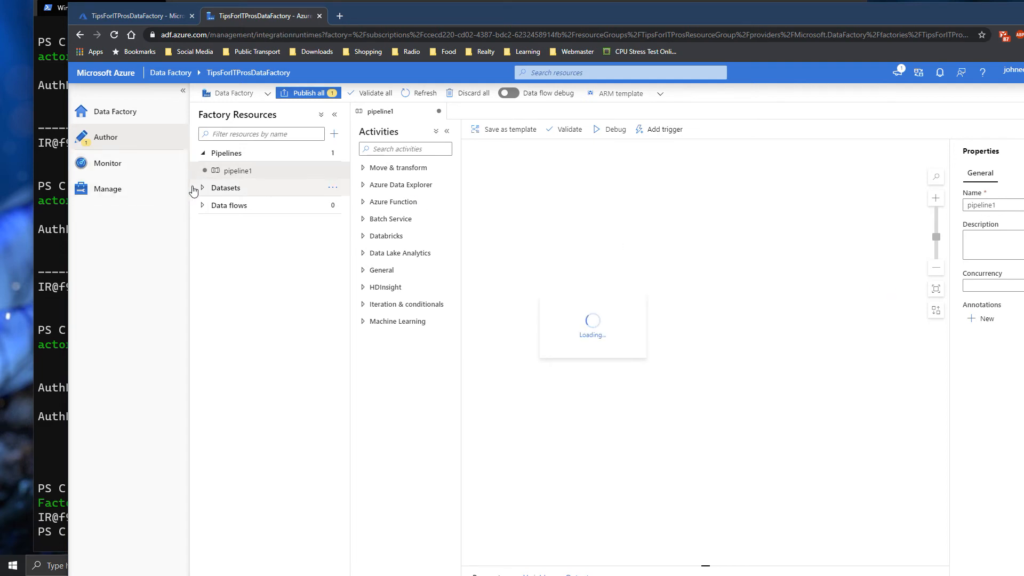
pyautogui.click(235, 131)
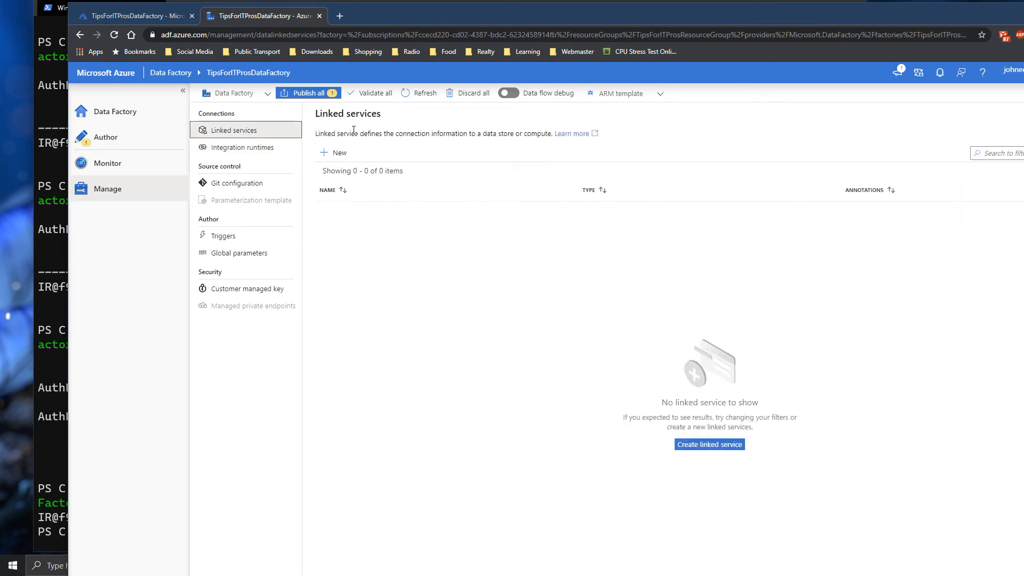
# - Start a new linked service, search 'SQLServer' and pick the SQL Server connector
pyautogui.click(698, 445)
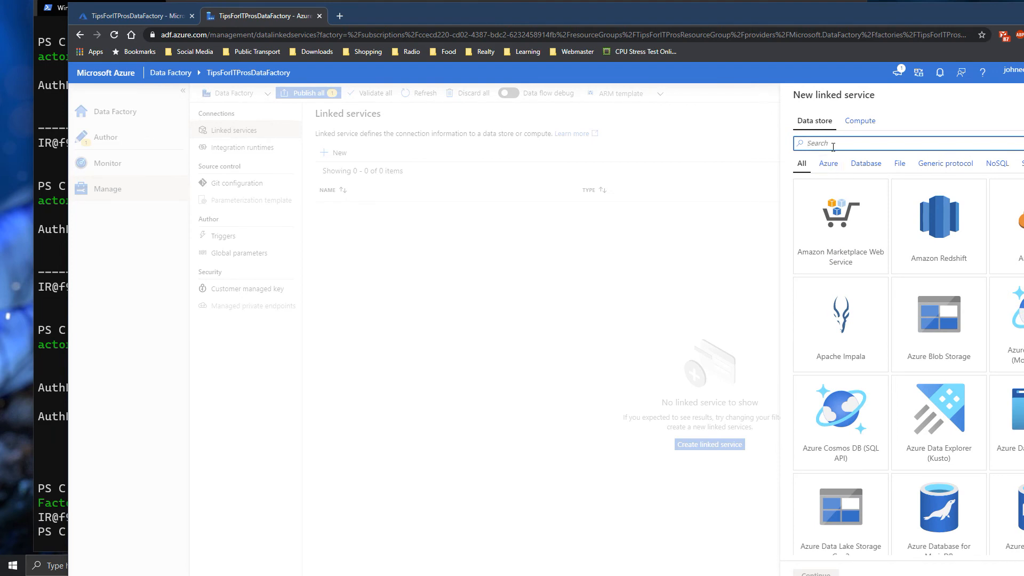
pyautogui.write('SQLServer')
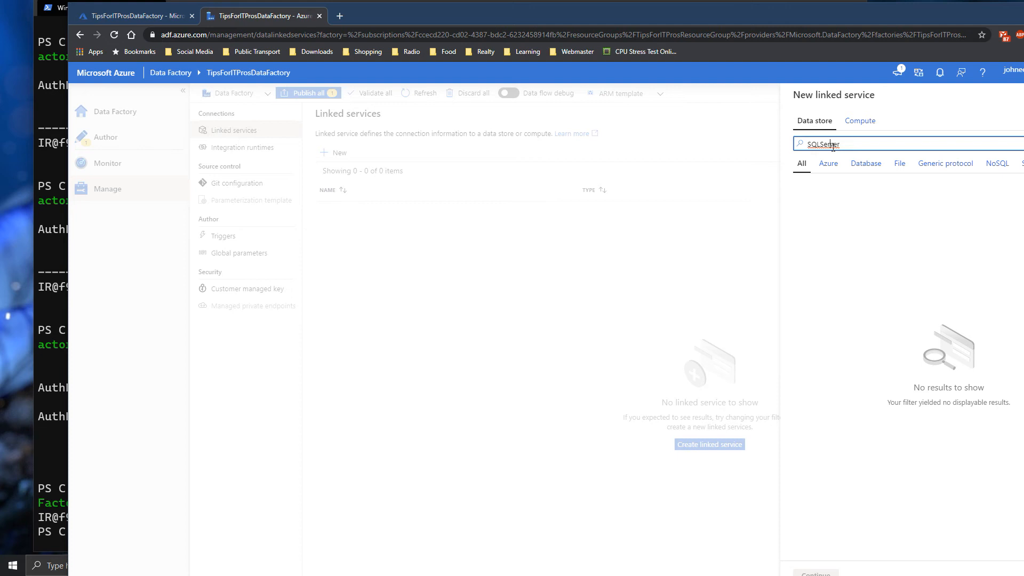
pyautogui.click(850, 222)
pyautogui.click(811, 573)
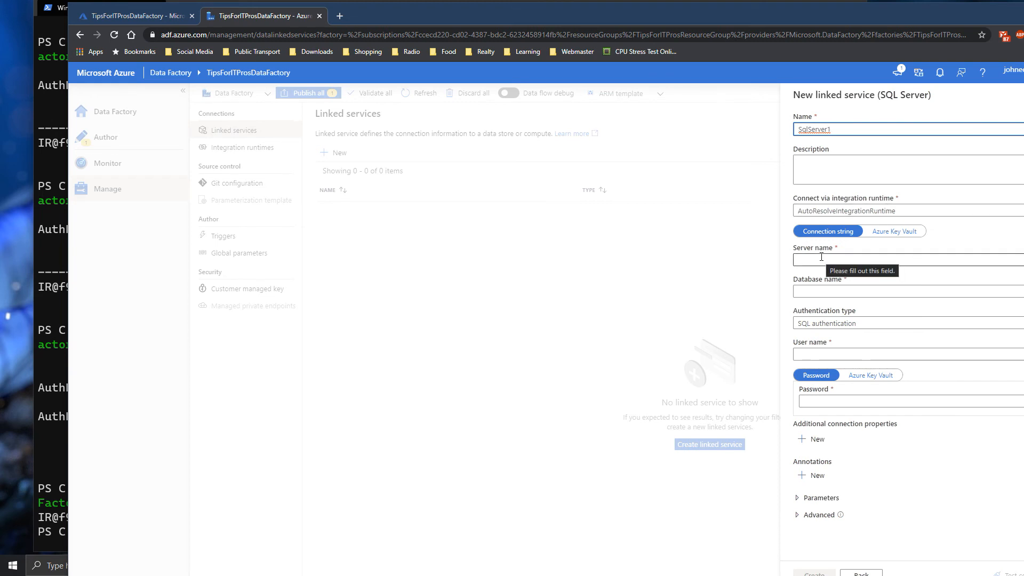
# - Enter database BikeStore, the SQL login user name and the password
pyautogui.click(821, 258)
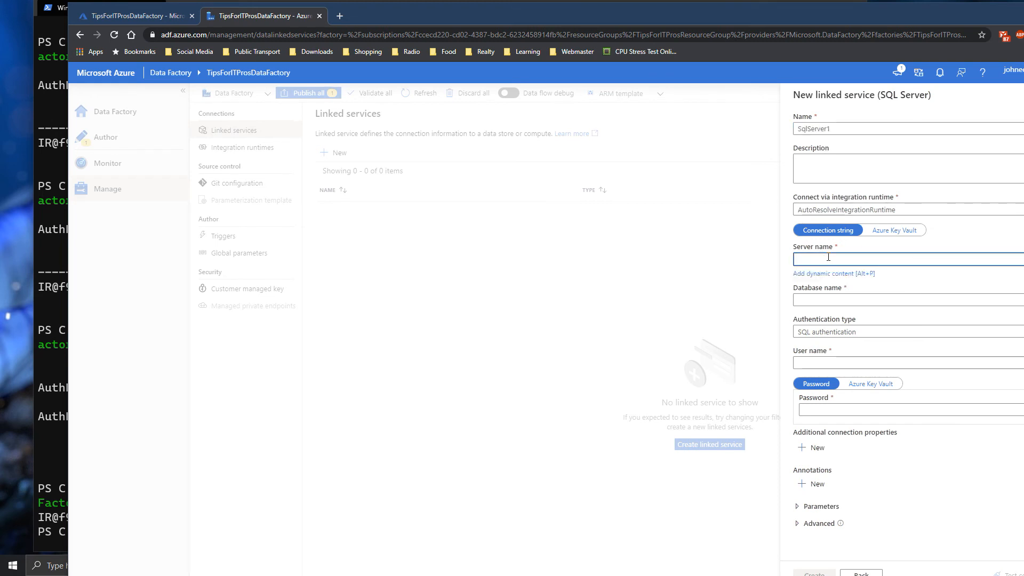
pyautogui.click(818, 300)
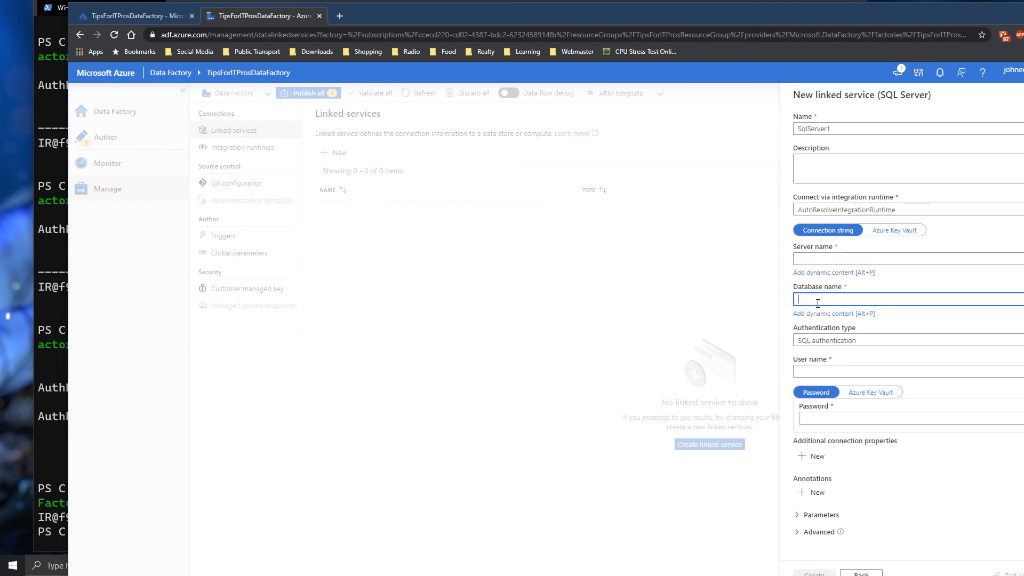
pyautogui.write('BikeStore')
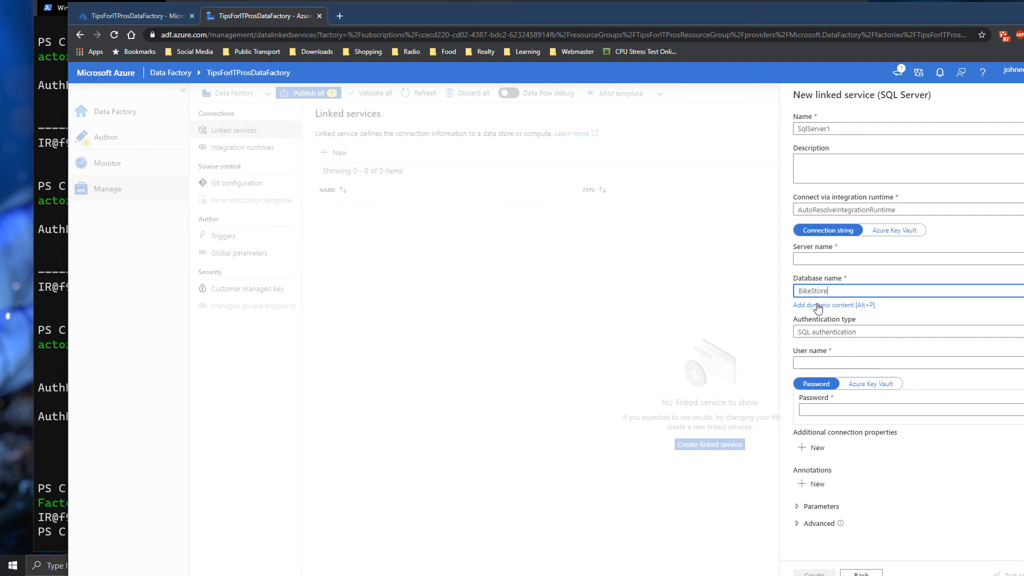
pyautogui.click(847, 360)
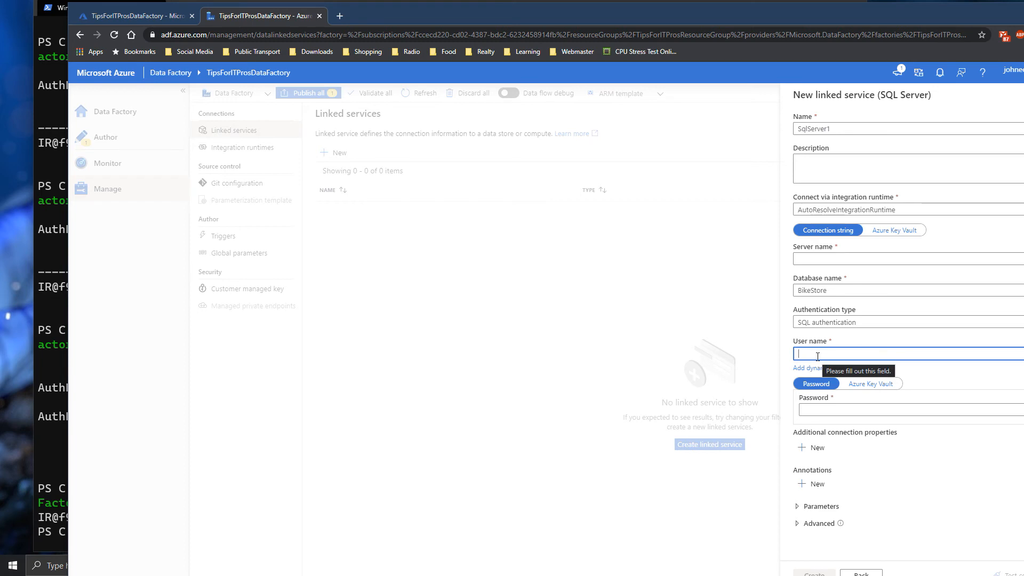
pyautogui.write('User1')
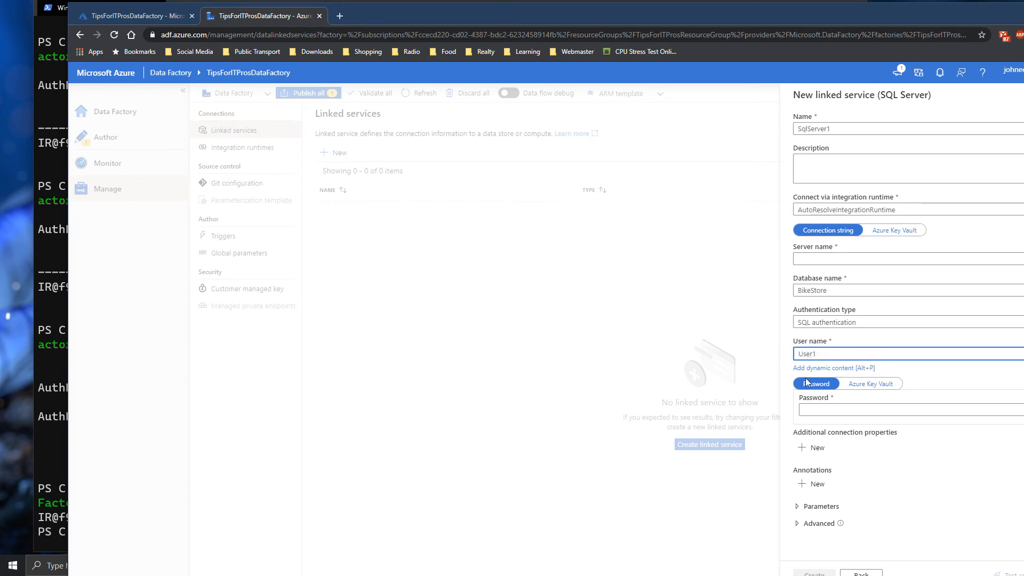
pyautogui.click(806, 410)
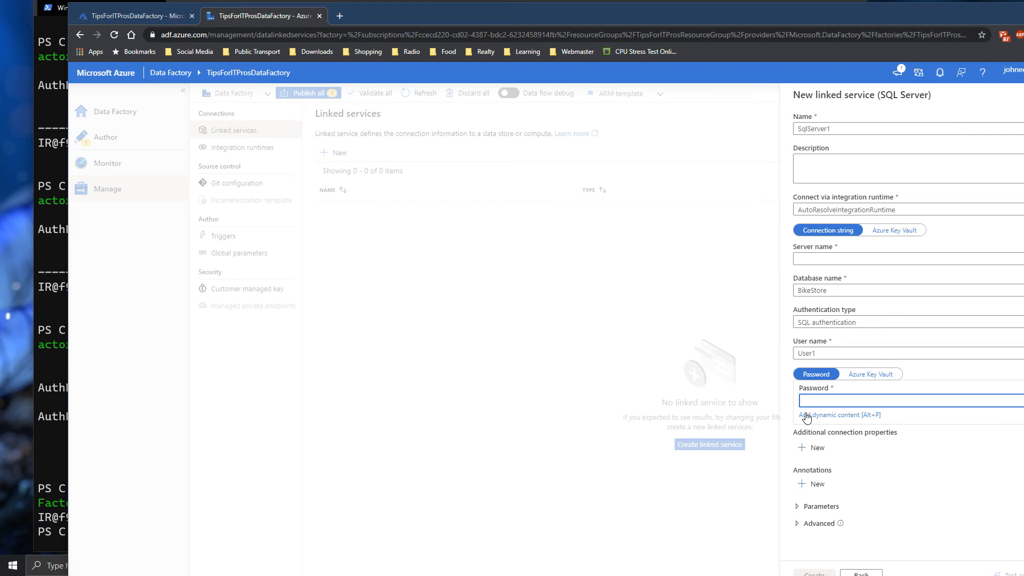
pyautogui.write('Pass•••')
# - Paste WIN-V2HCTM2BU16 into the Server name field
pyautogui.click(825, 257)
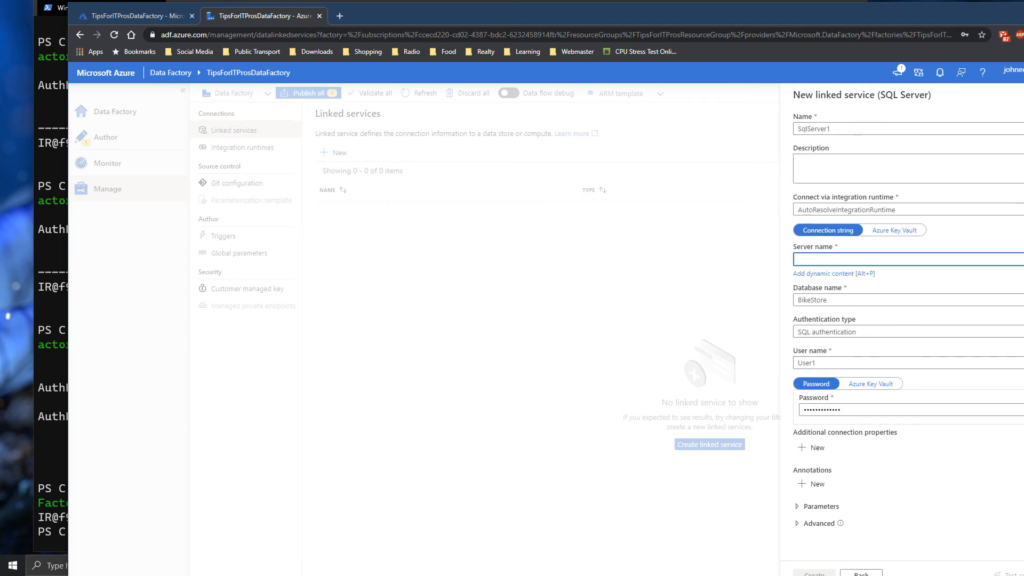
pyautogui.rightClick(914, 260)
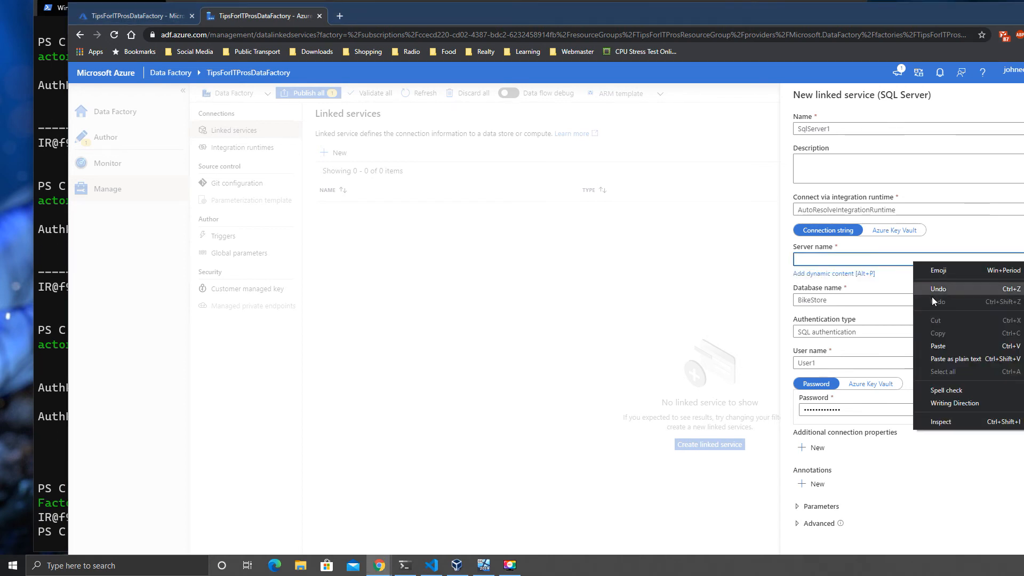
pyautogui.click(948, 348)
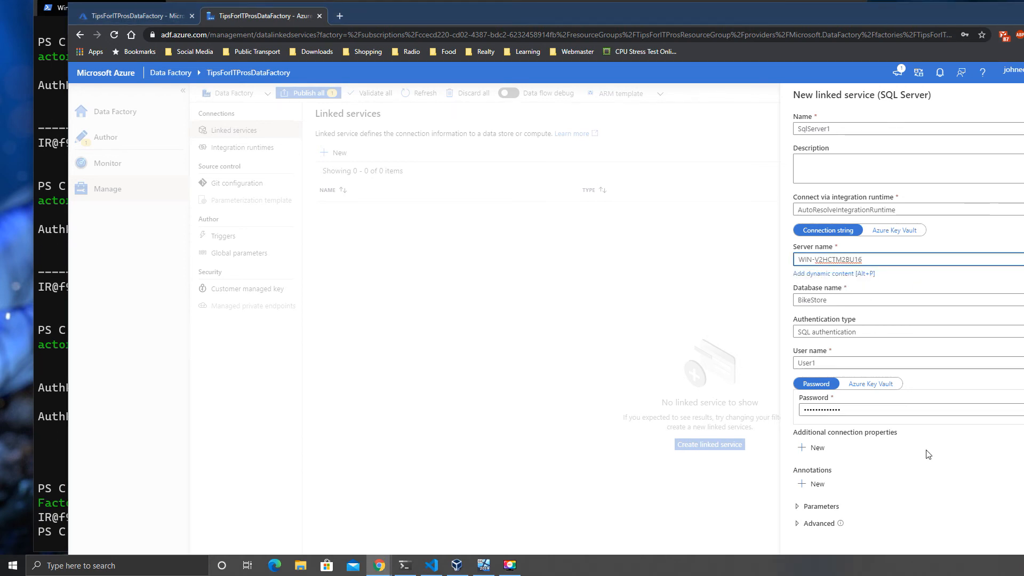
pyautogui.moveTo(962, 22); pyautogui.dragTo(941, 0)
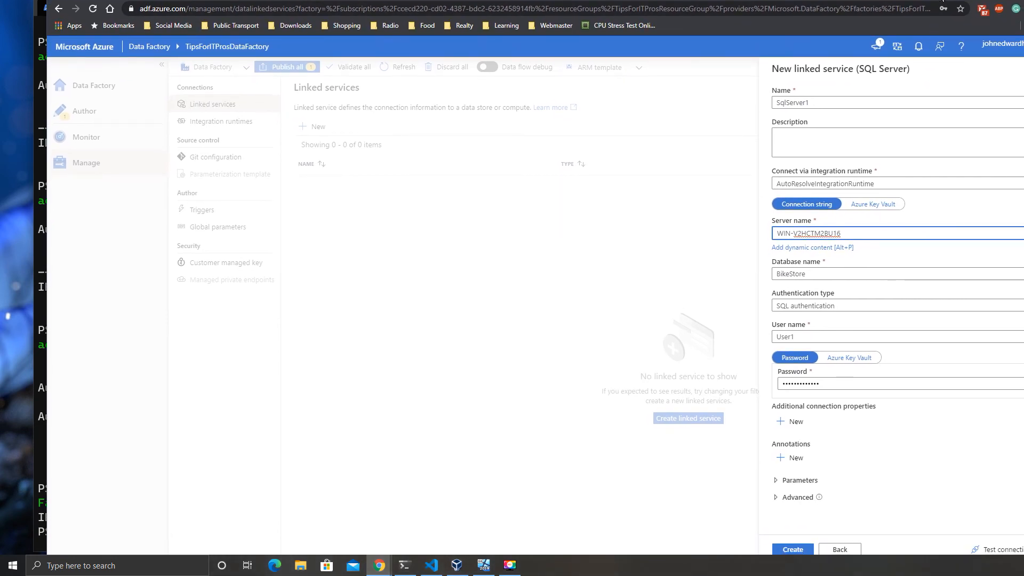
# - Test the connection, correct the database name to BikeStores, and retest
pyautogui.click(993, 548)
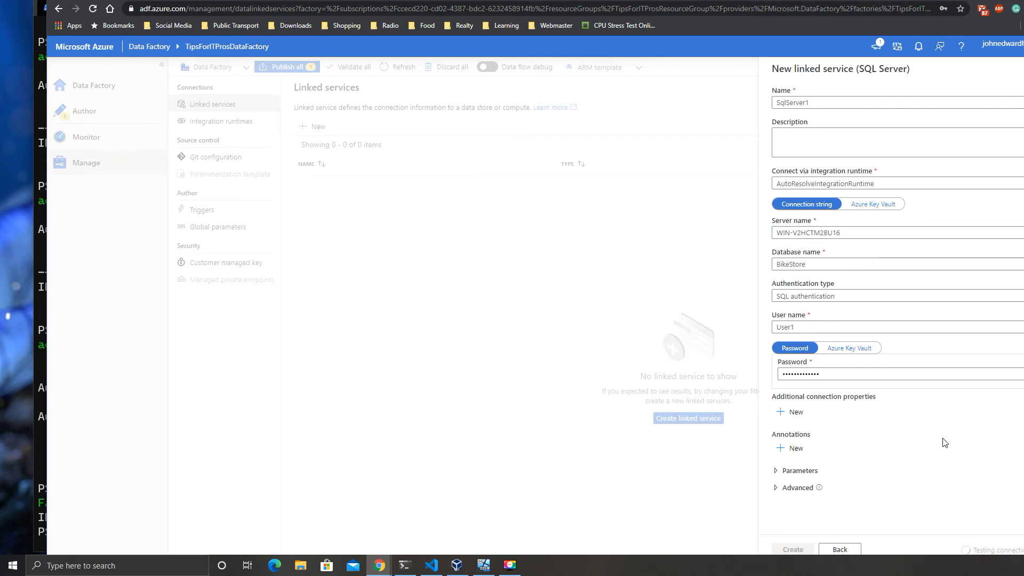
pyautogui.moveTo(977, 1); pyautogui.dragTo(972, 0)
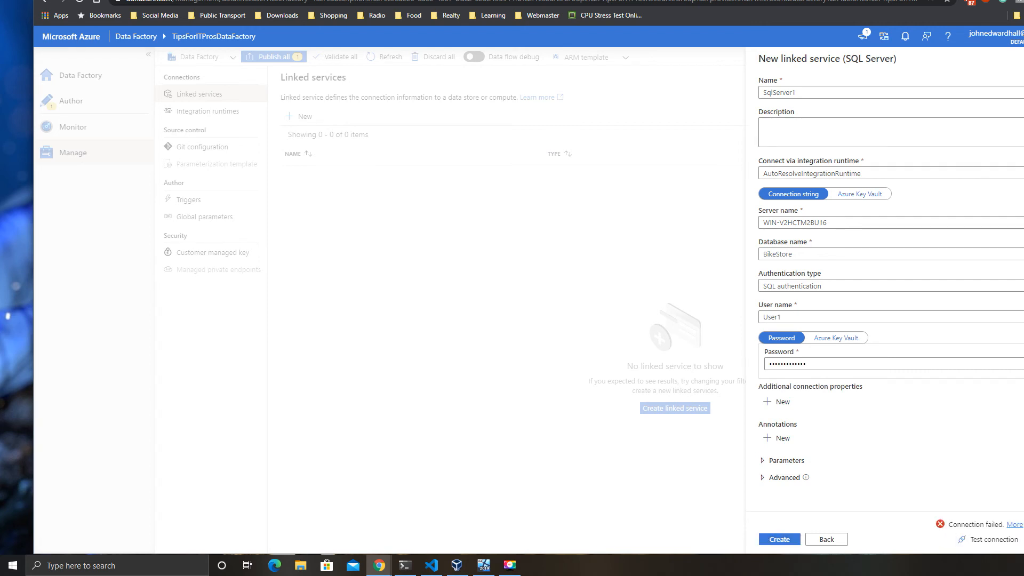
pyautogui.click(824, 256)
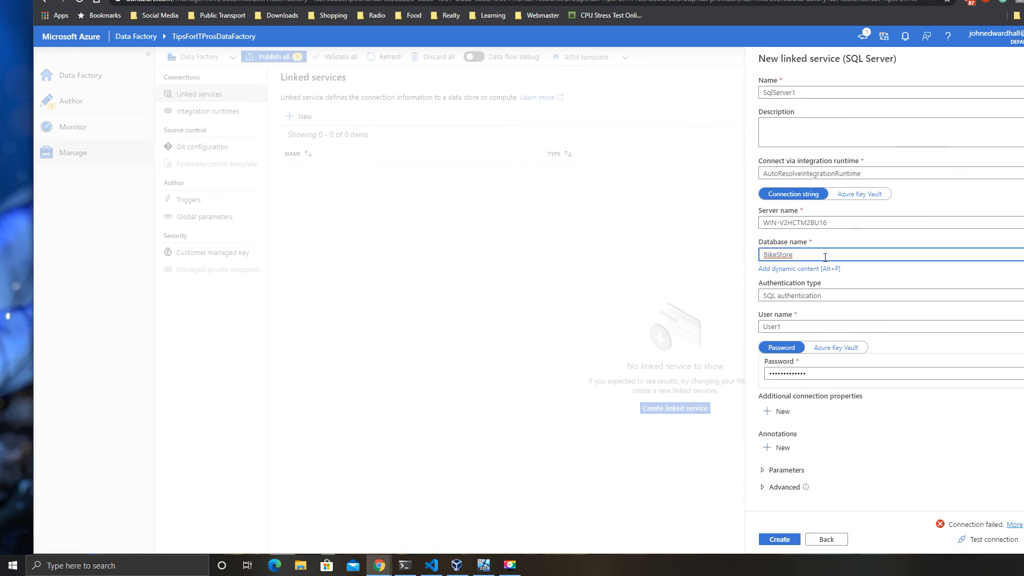
pyautogui.write('s')
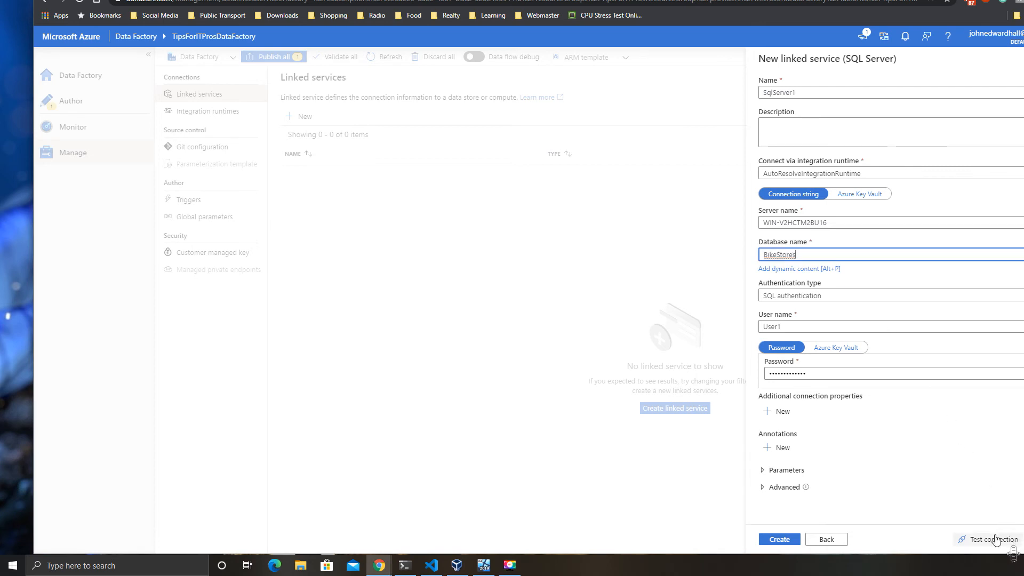
pyautogui.click(993, 539)
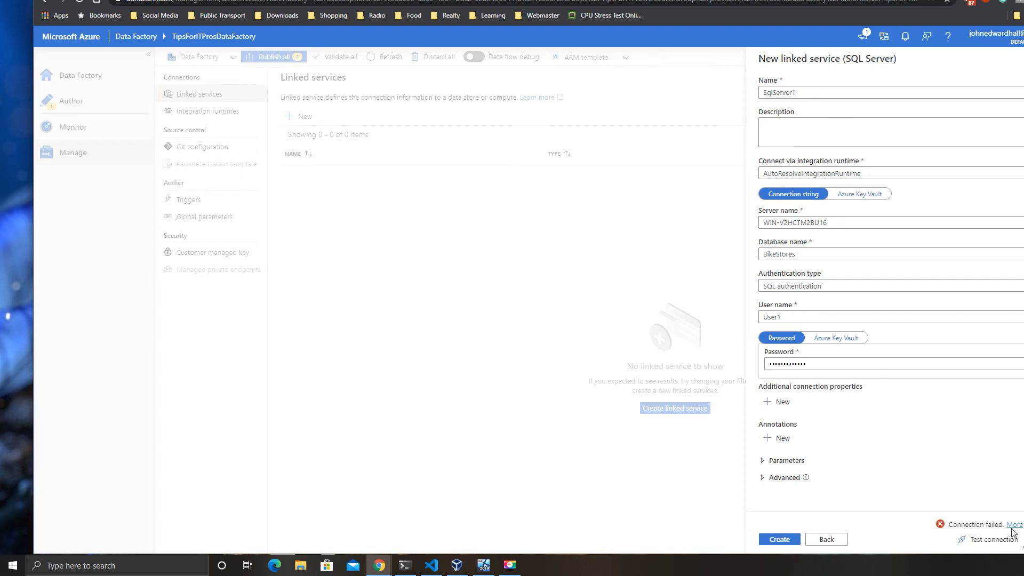
# - Review the failure details and retest, which still fails with server-not-found error 40
pyautogui.click(1012, 525)
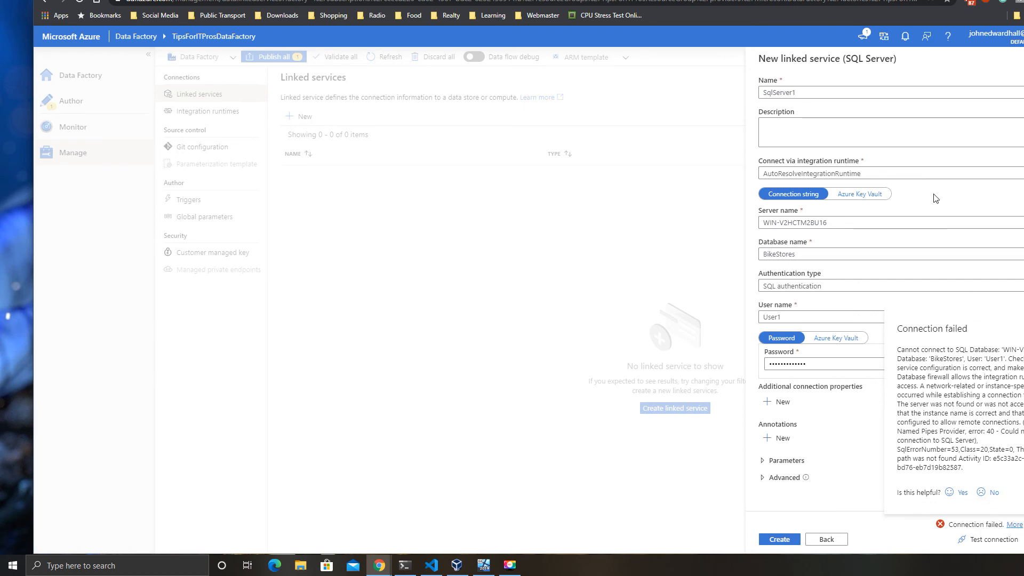
pyautogui.moveTo(946, 1); pyautogui.dragTo(922, 0)
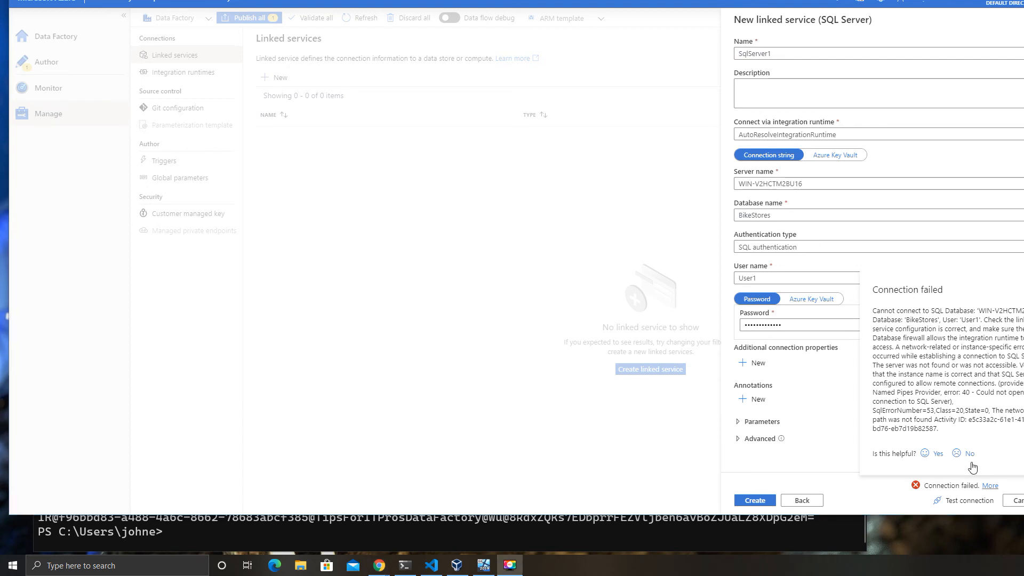
pyautogui.click(966, 494)
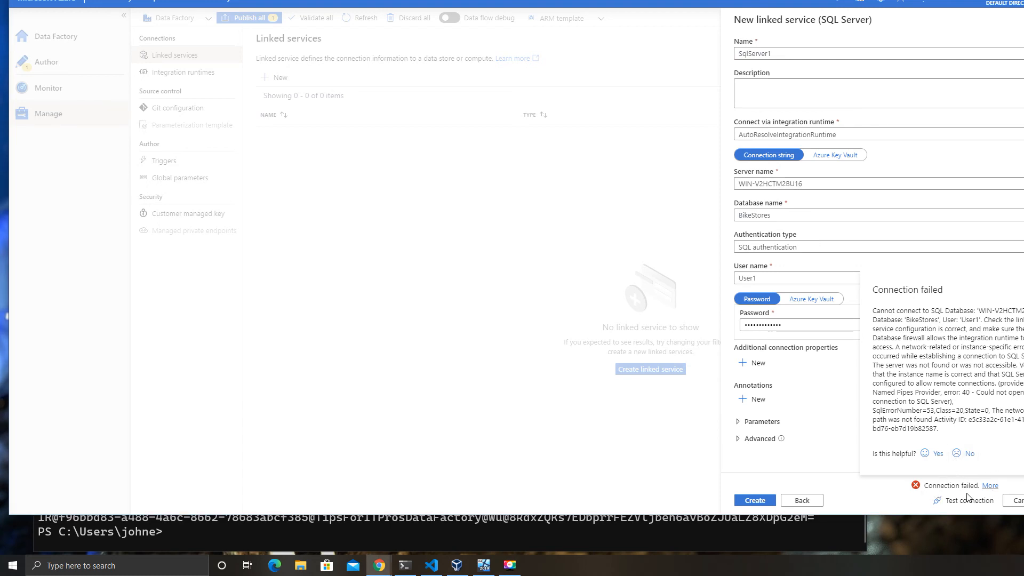
pyautogui.click(969, 500)
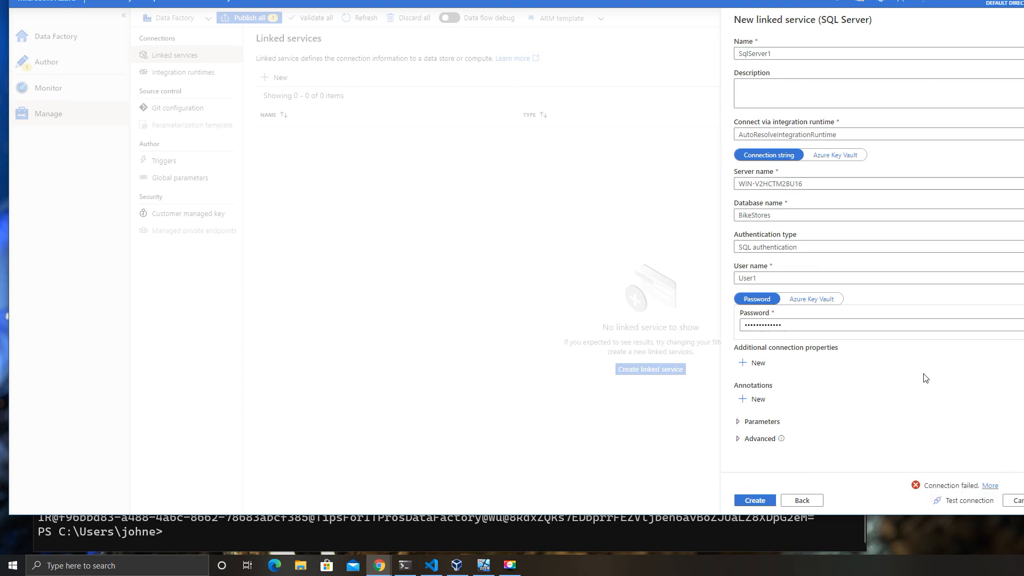
pyautogui.click(990, 485)
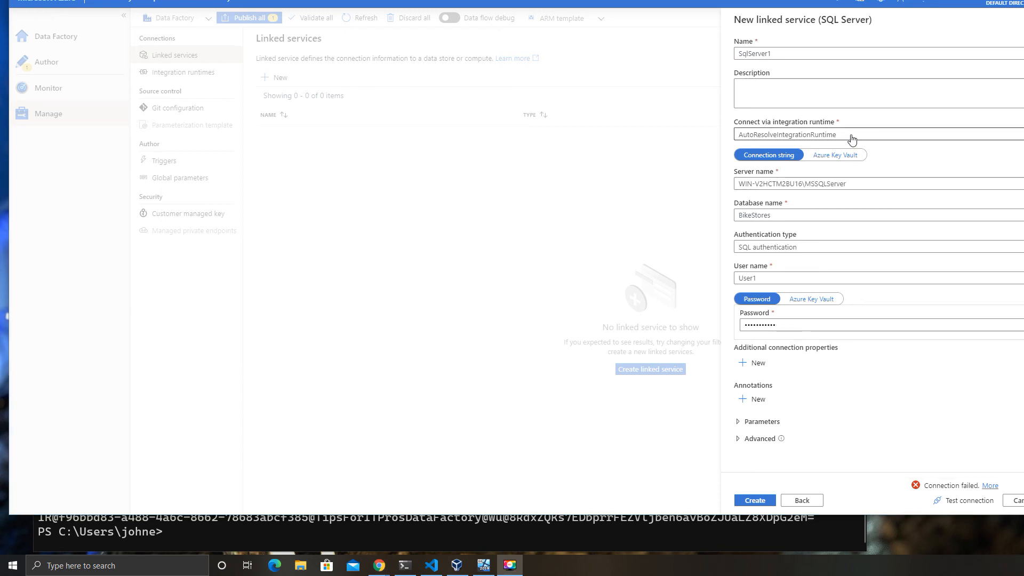
# - Route SqlServer1 through TipsForITProsSelfHostedRunTime, drop \MSSQLServer, pass the test and create it
pyautogui.click(852, 135)
pyautogui.click(788, 186)
pyautogui.moveTo(804, 186); pyautogui.dragTo(892, 187)
pyautogui.press('BackSpace')
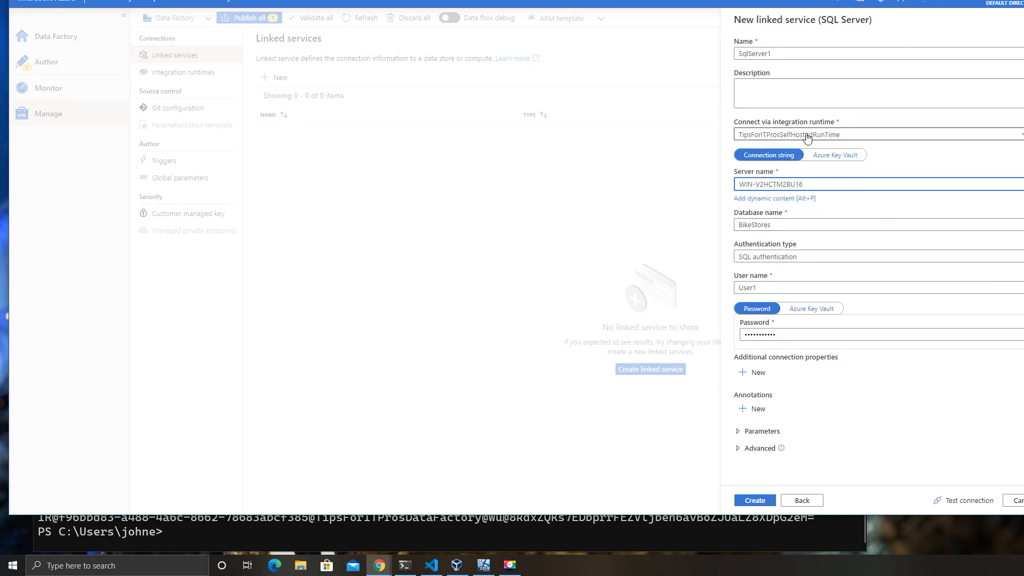
pyautogui.click(850, 137)
pyautogui.click(797, 188)
pyautogui.click(962, 498)
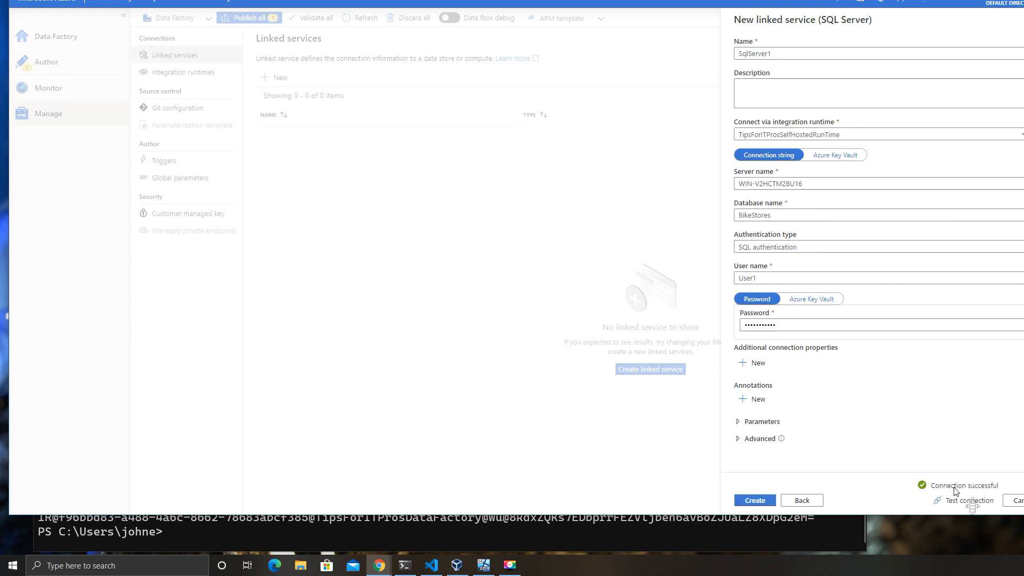
pyautogui.click(757, 504)
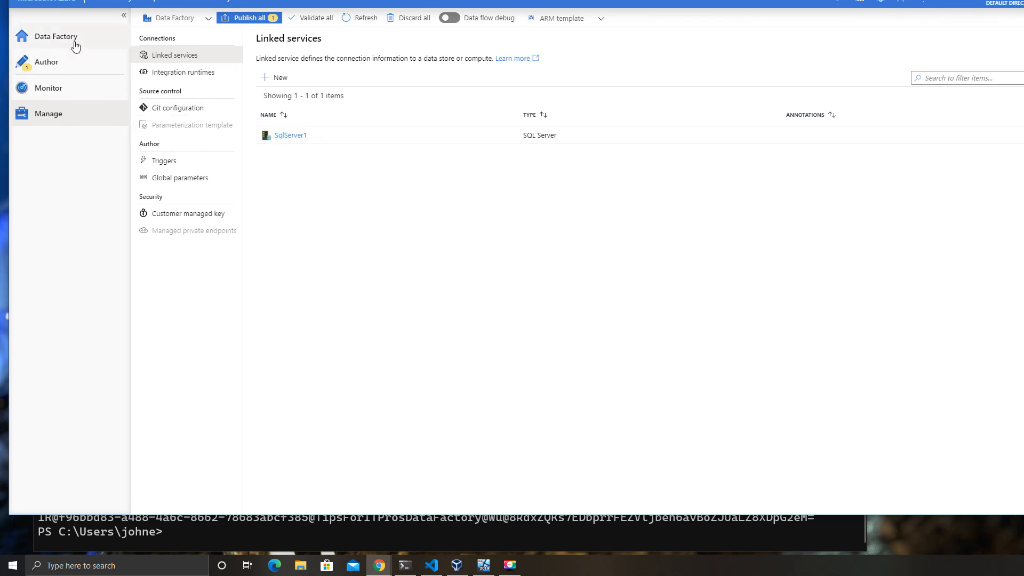
# - Start a new dataset under Datasets, search 'sql' and choose the SQL Server connector
pyautogui.click(72, 64)
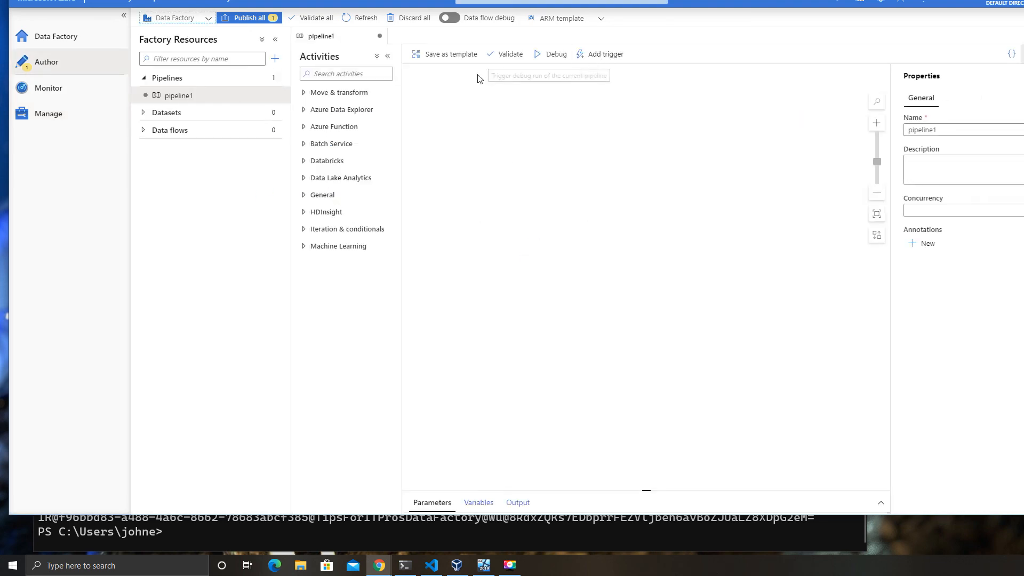
pyautogui.moveTo(270, 100)
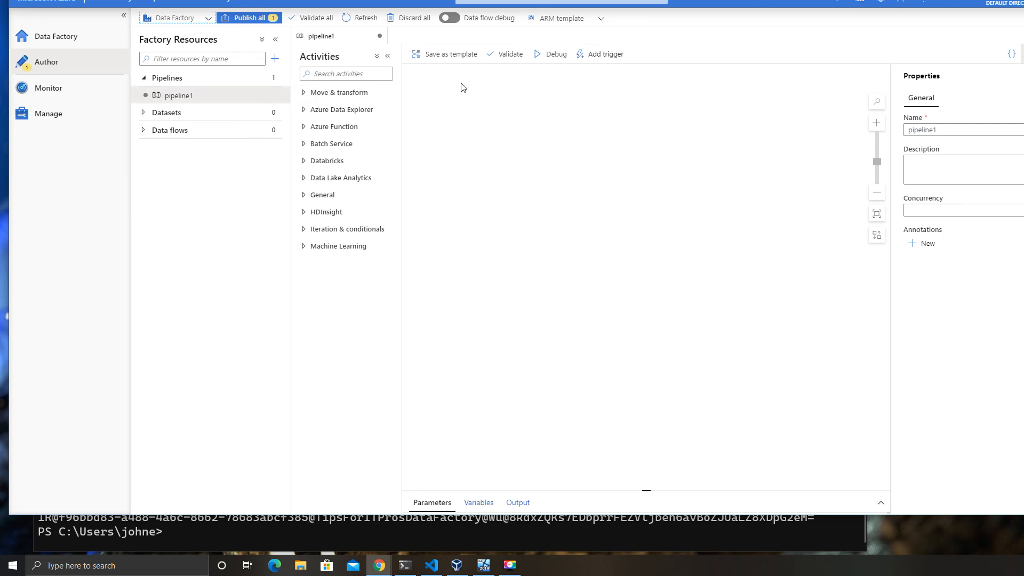
pyautogui.click(259, 115)
pyautogui.click(278, 114)
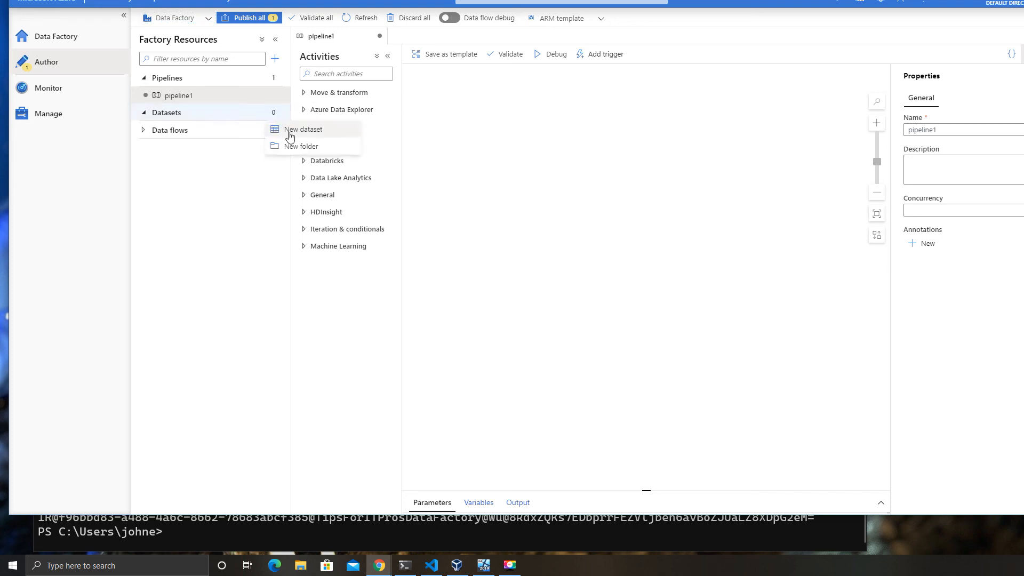
pyautogui.click(288, 130)
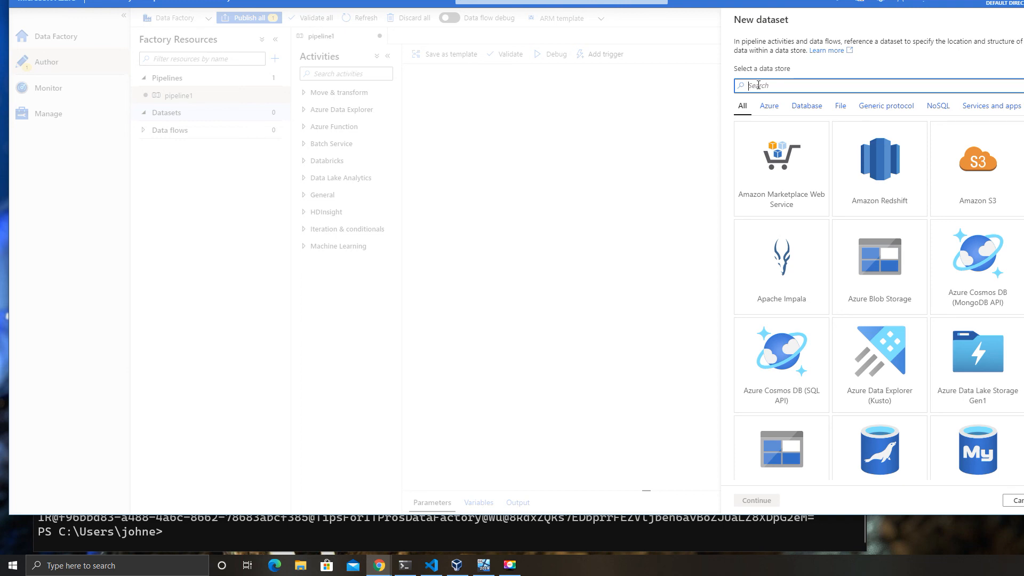
pyautogui.write('sql')
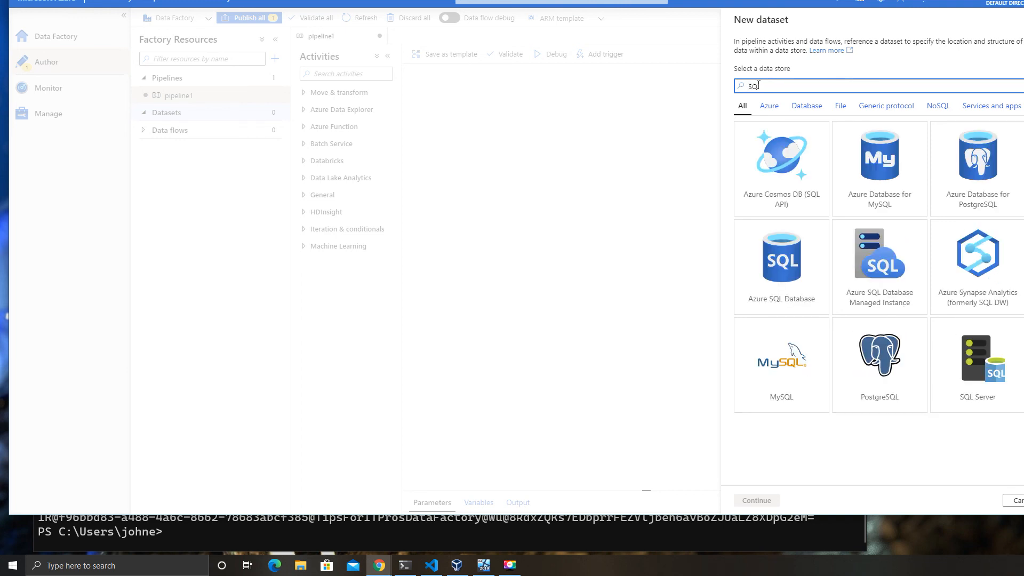
pyautogui.click(958, 352)
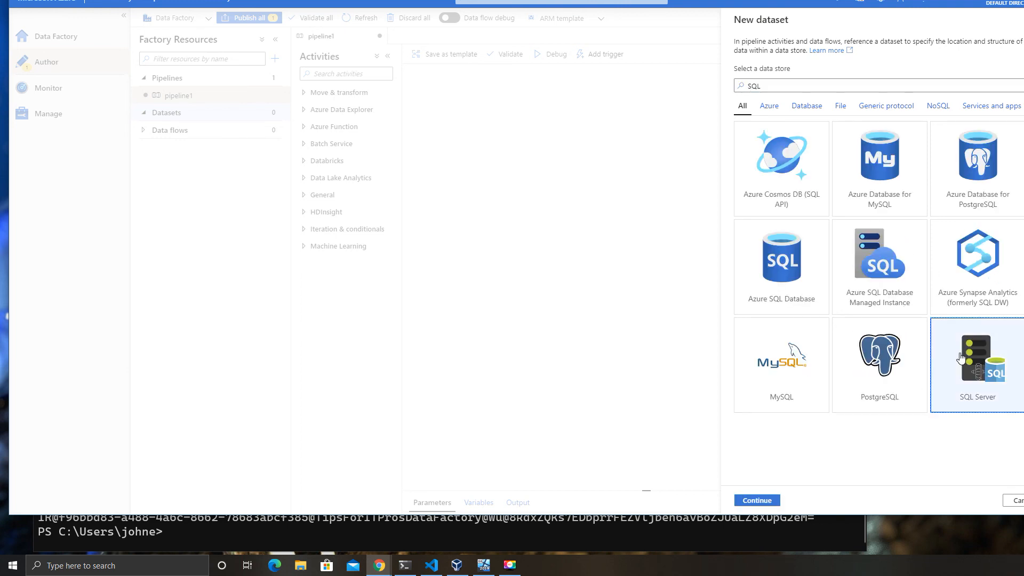
pyautogui.click(761, 501)
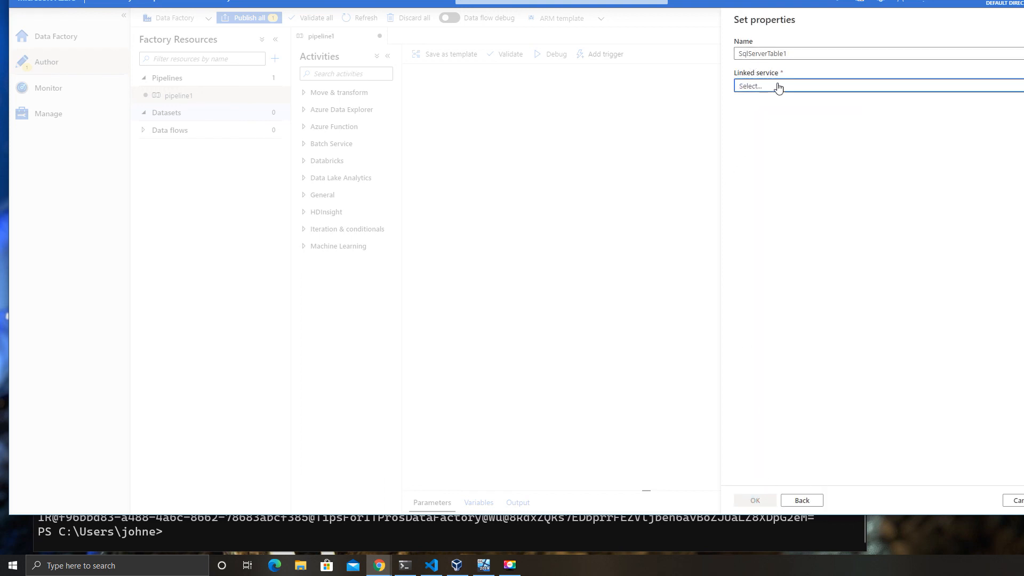
# - Create SqlServerTable1 on linked service SqlServer1 with table production.stocks
pyautogui.click(779, 86)
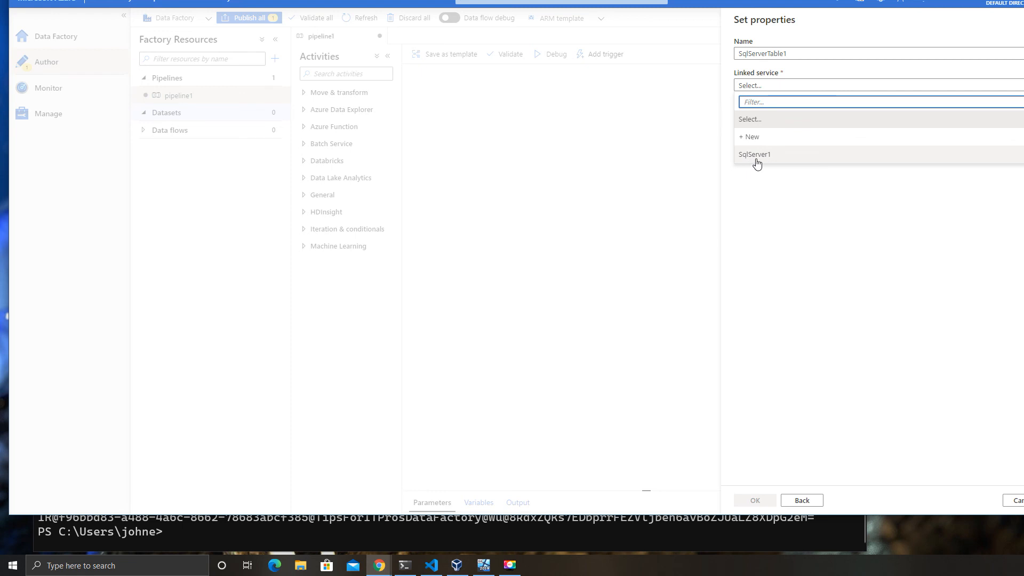
pyautogui.click(761, 156)
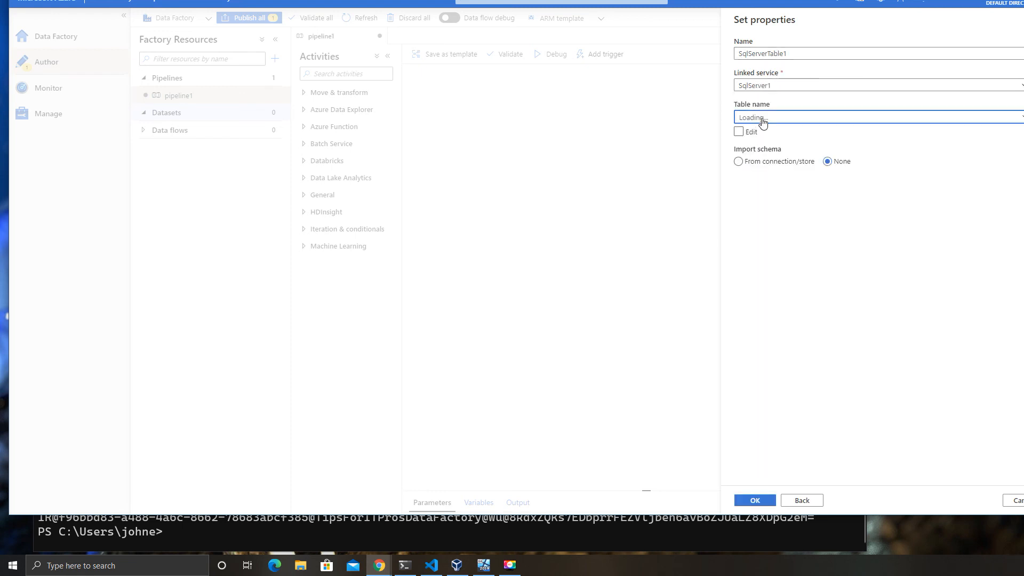
pyautogui.click(767, 118)
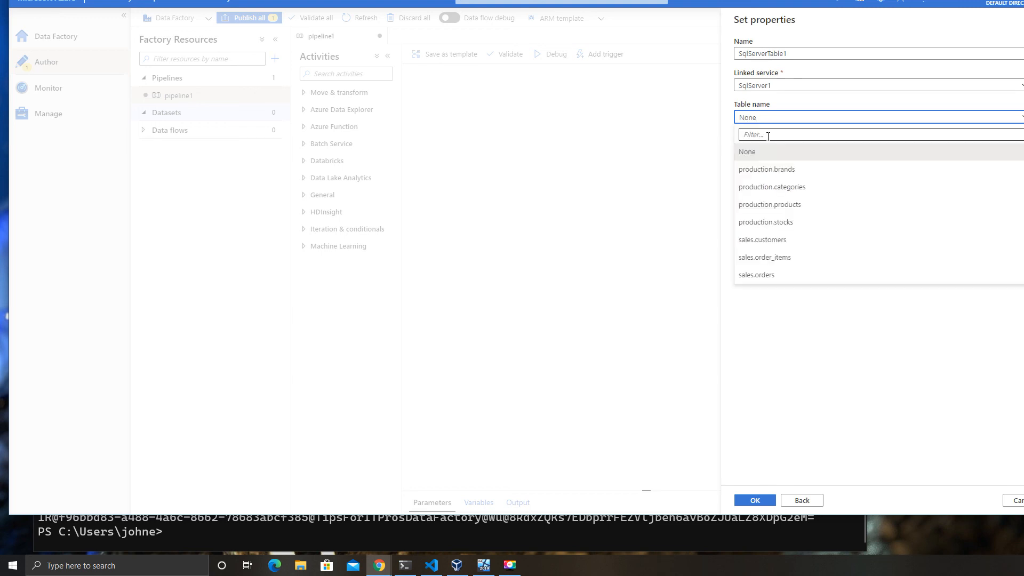
pyautogui.click(779, 227)
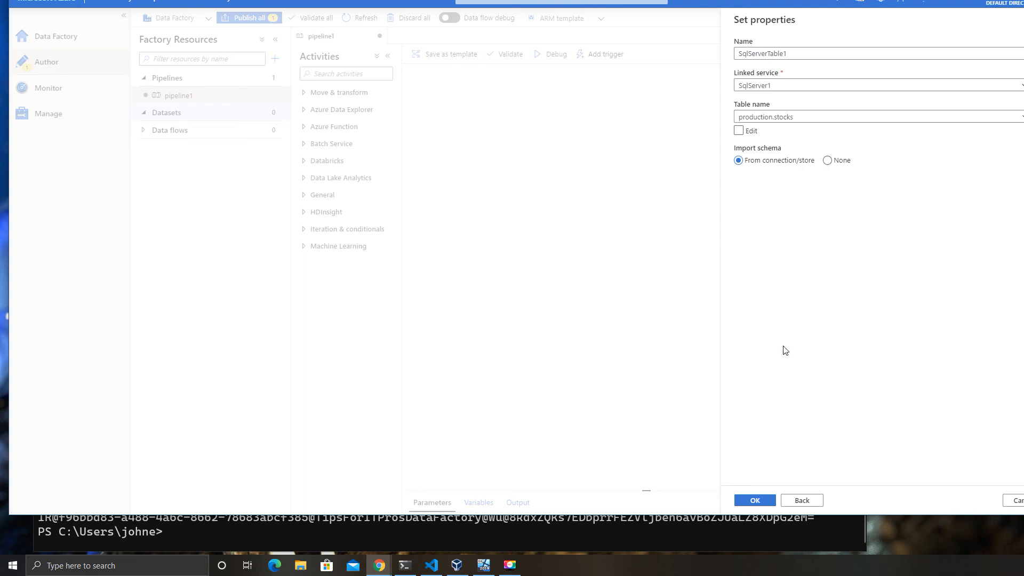
pyautogui.click(754, 500)
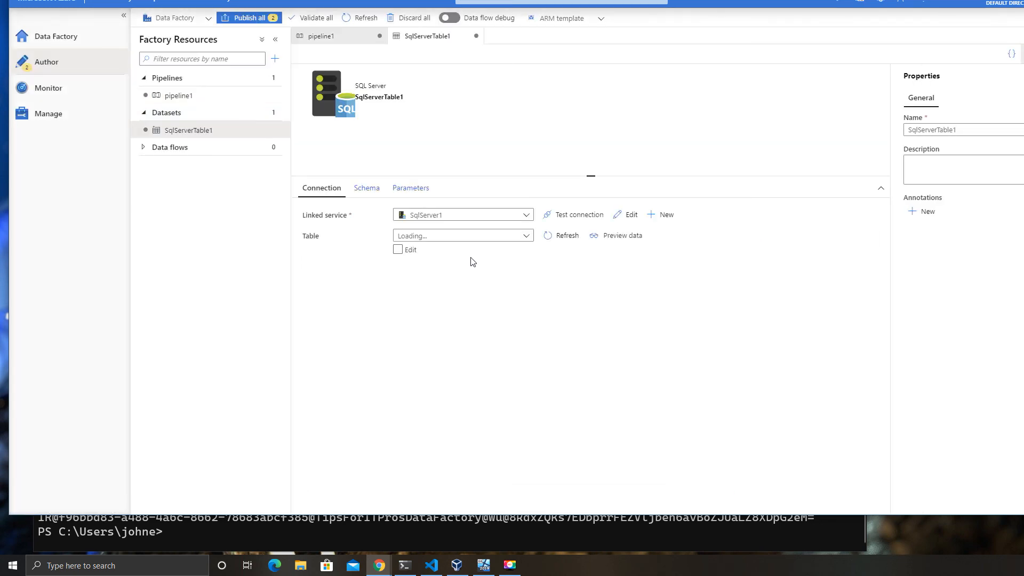
# - Preview the production.stocks rows, then test the dataset's connection
pyautogui.click(620, 238)
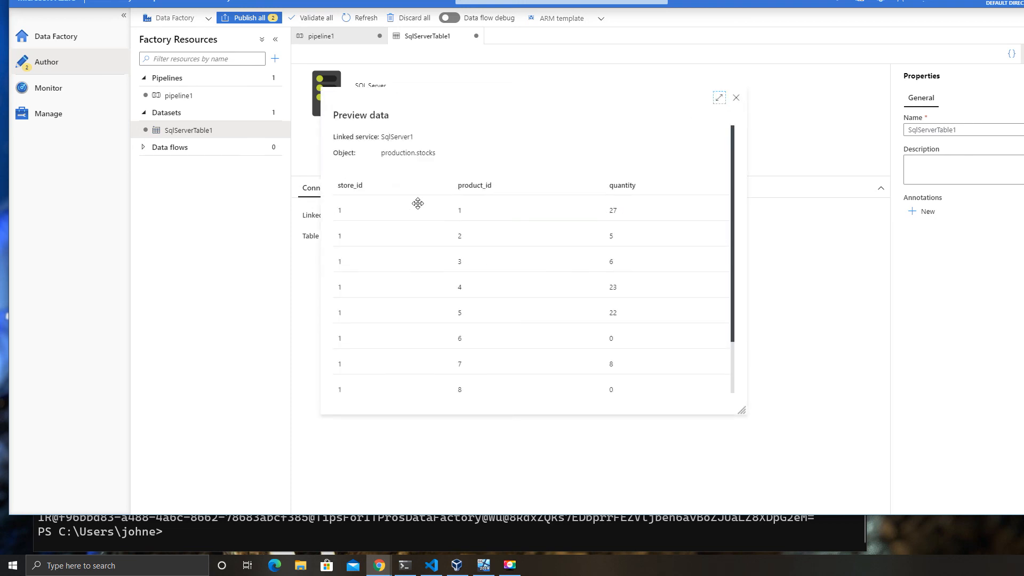
pyautogui.scroll(-2, 584, 265)
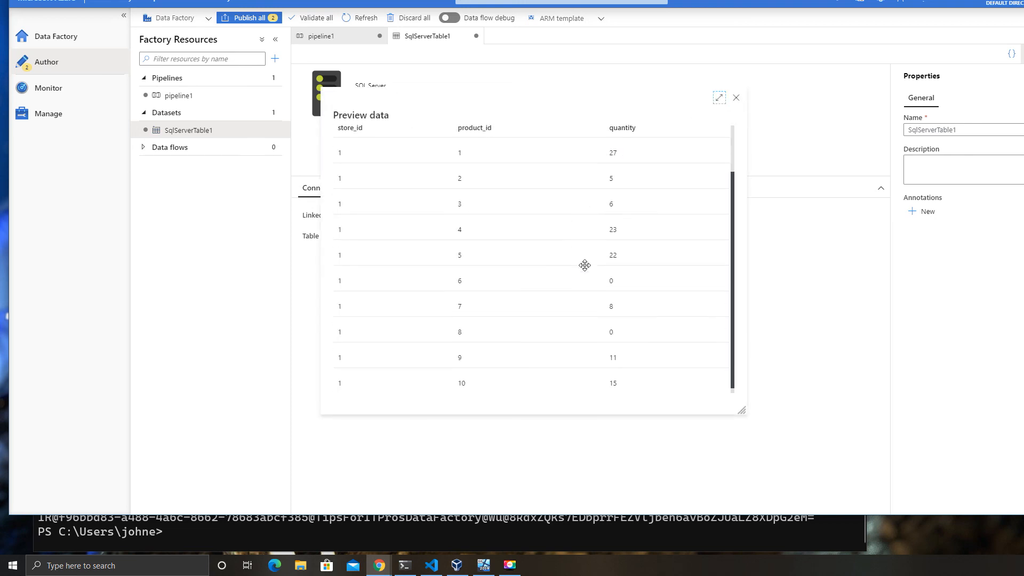
pyautogui.click(736, 98)
pyautogui.click(583, 217)
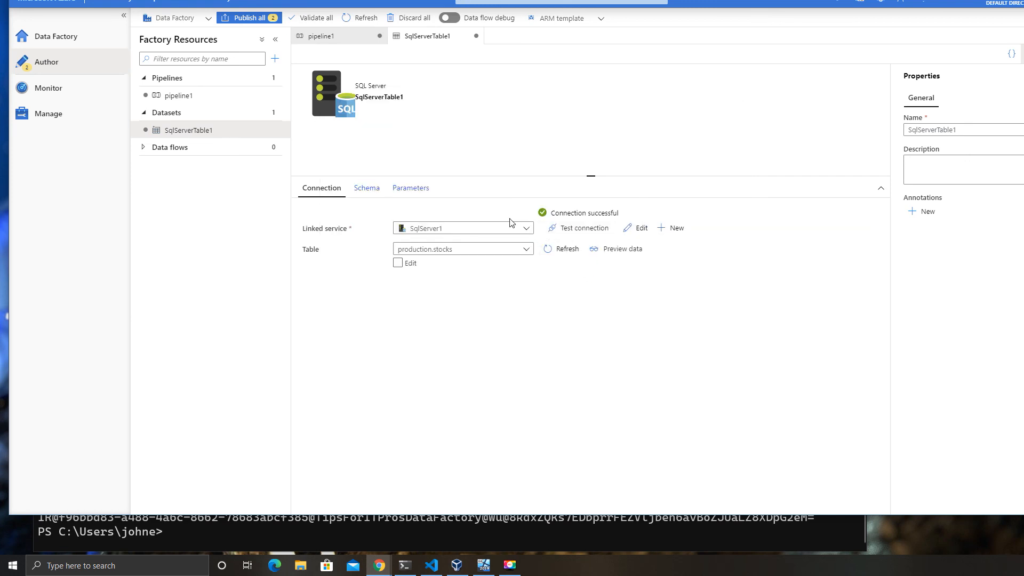